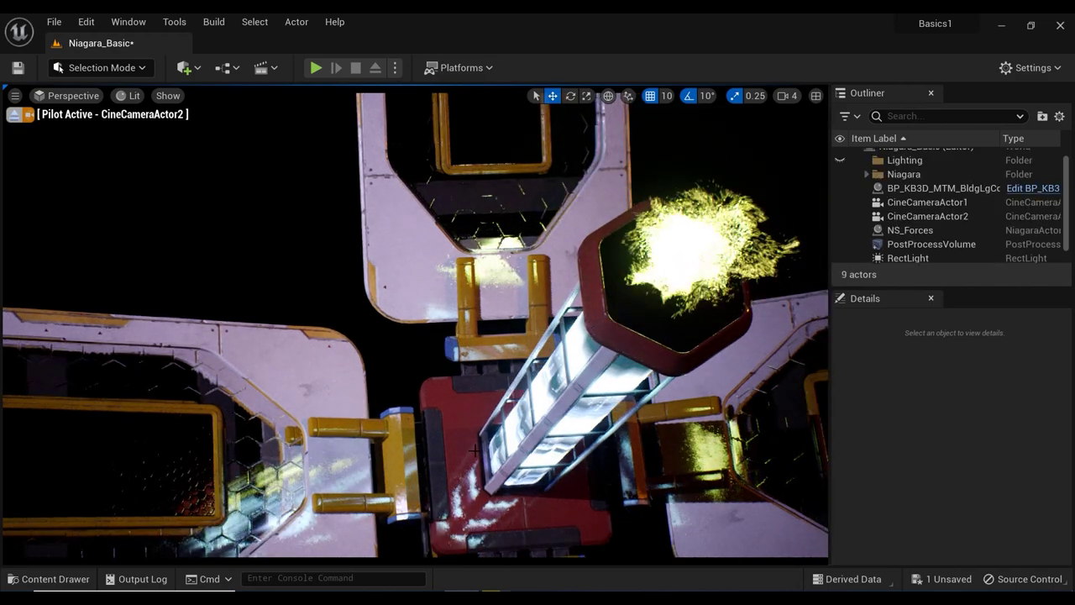
Check the particle effect through CineCameraActor1 and return to piloting CineCameraActor2.
{"action": "middle_click_drag", "start_coordinate": [474, 450], "coordinate": [467, 465]}
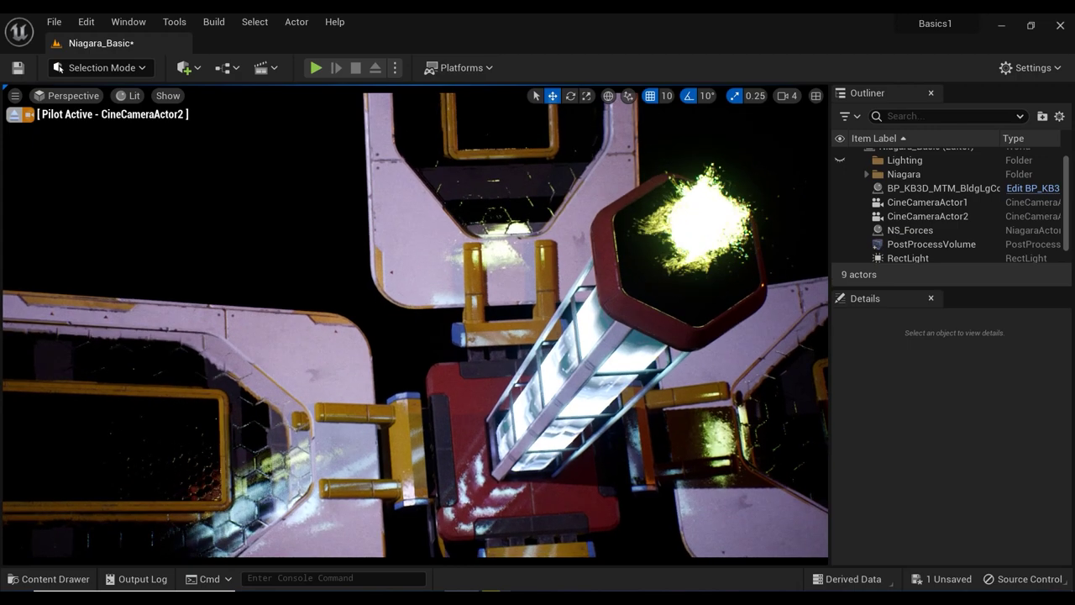
{"action": "middle_click_drag", "start_coordinate": [133, 280], "coordinate": [163, 273]}
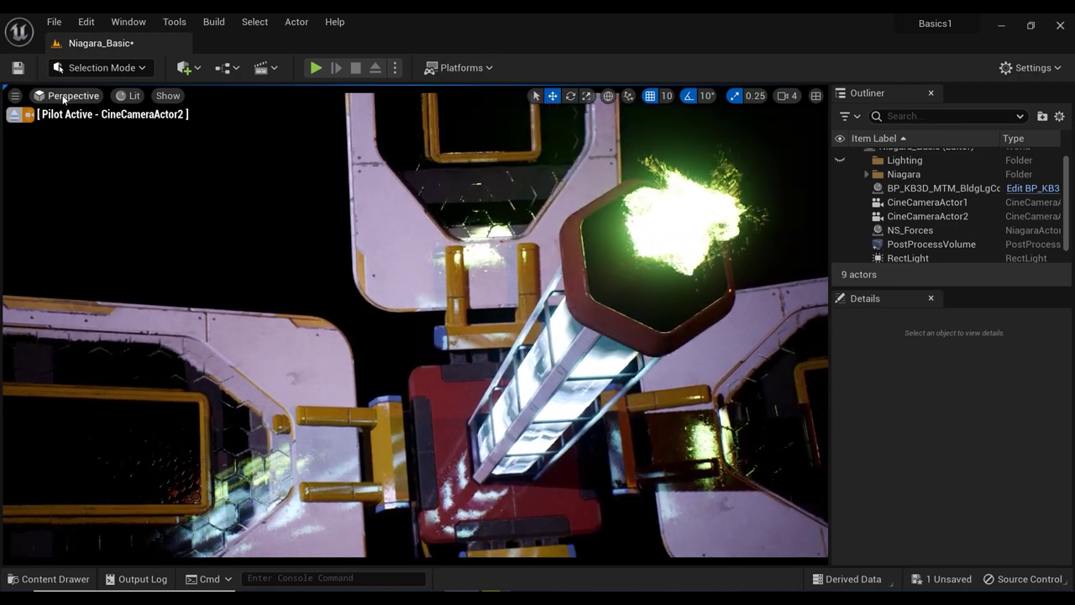
{"action": "left_click", "coordinate": [63, 96]}
{"action": "left_click", "coordinate": [126, 259]}
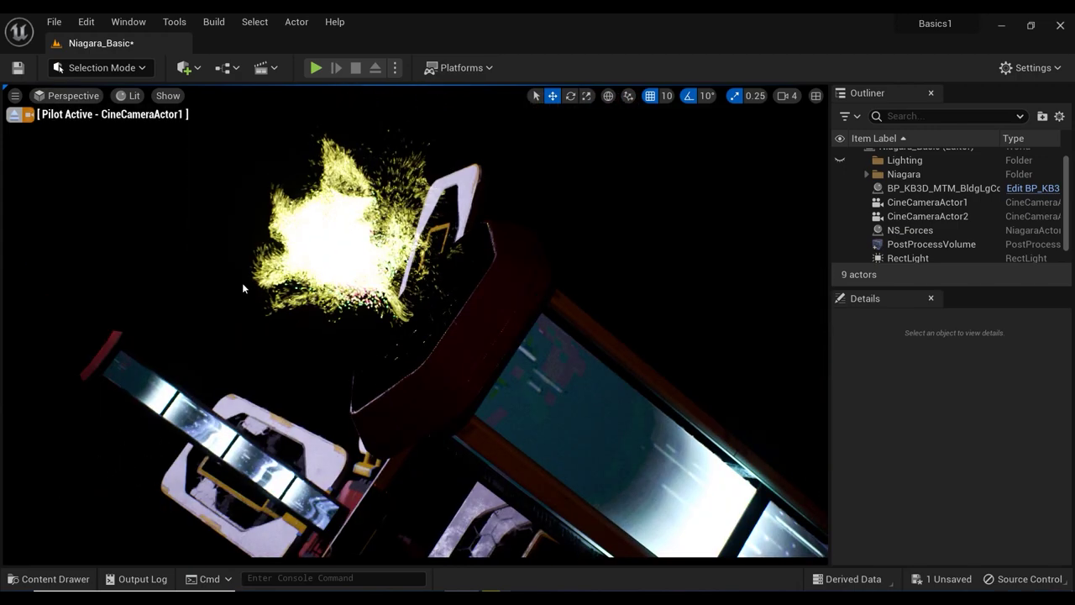
{"action": "right_click_drag", "start_coordinate": [243, 288], "coordinate": [217, 287]}
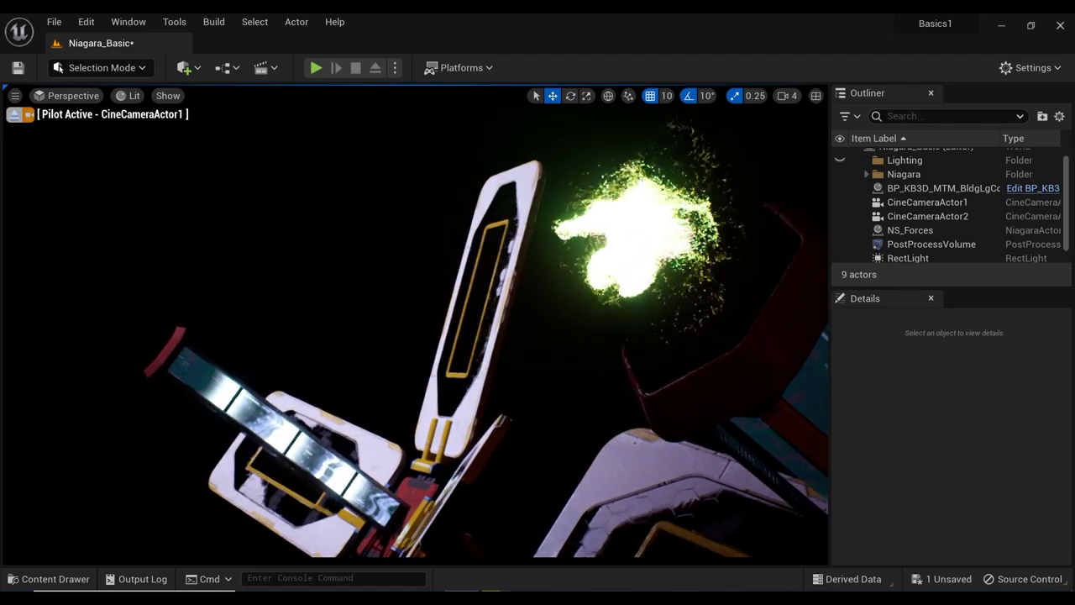
{"action": "left_click", "coordinate": [80, 94]}
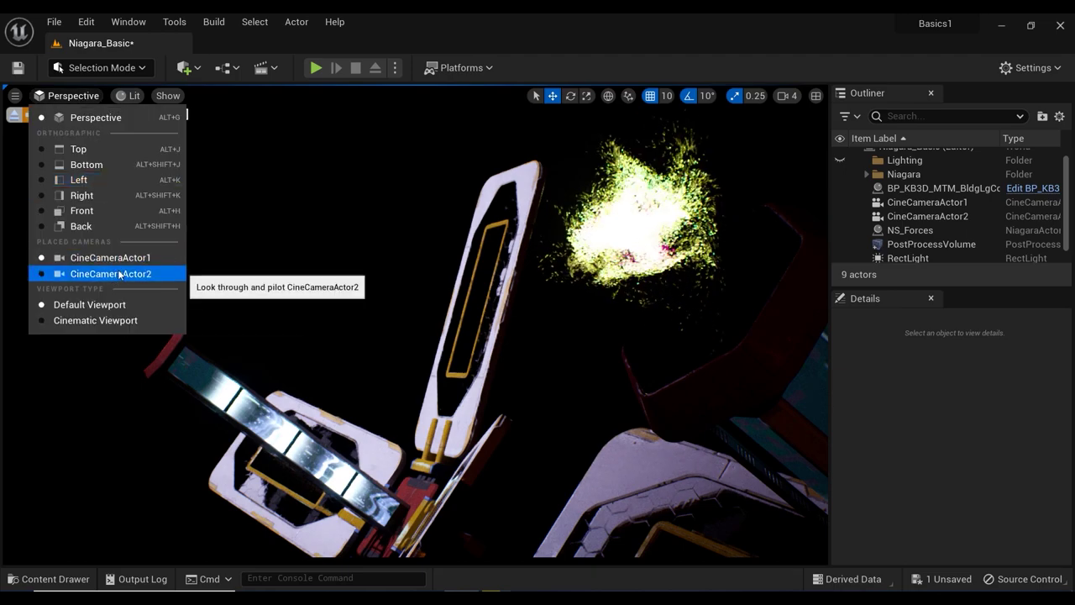
{"action": "left_click", "coordinate": [110, 274]}
Replace the NS_Forces effect in the level with the NS_ShapeLocation system from the 03-ShapeLocation folder, placed over the tower's hexagonal top.
{"action": "left_click", "coordinate": [668, 241]}
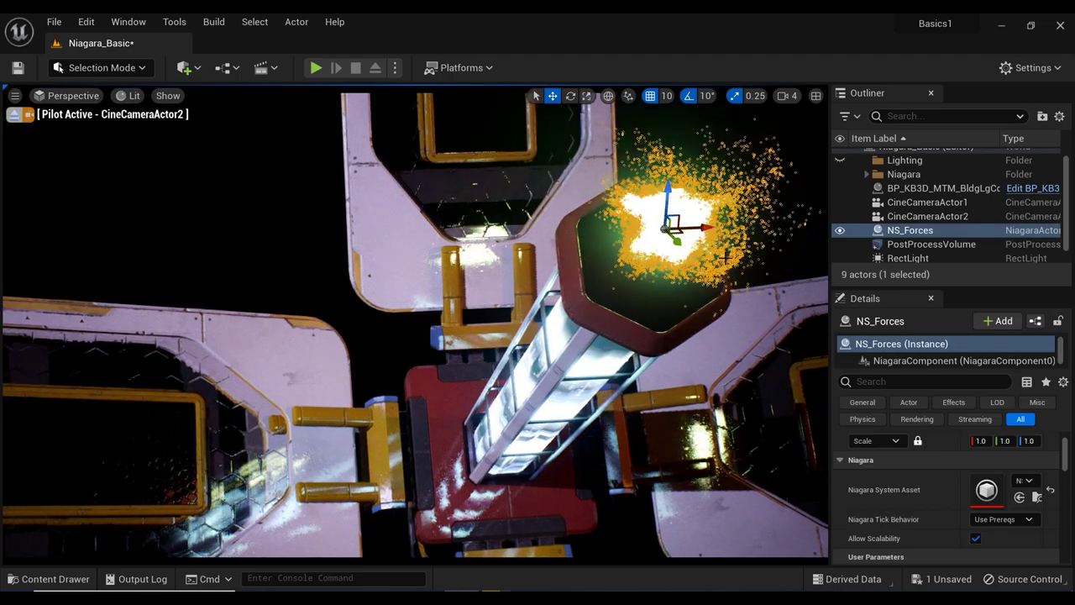
{"action": "key", "text": "Delete"}
{"action": "key", "text": "ctrl+space"}
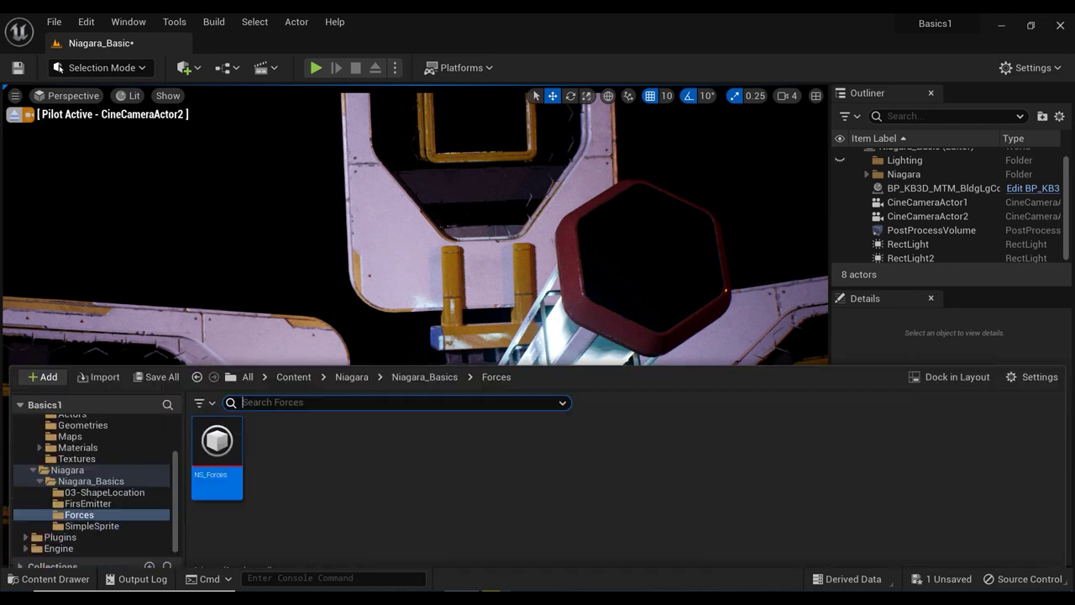
{"action": "left_click", "coordinate": [343, 366]}
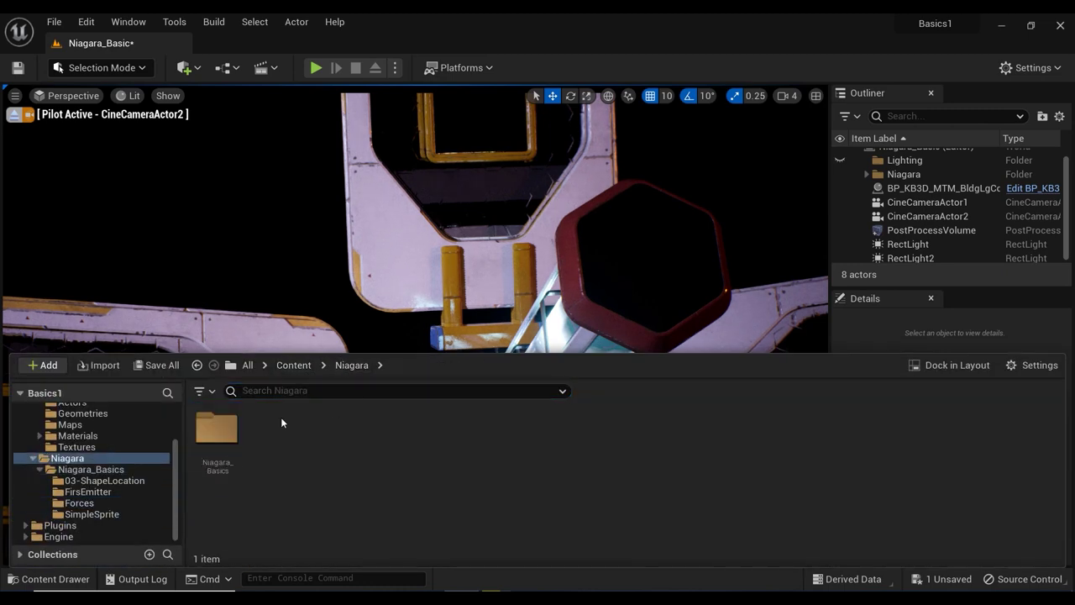
{"action": "double_click", "coordinate": [217, 428]}
{"action": "double_click", "coordinate": [216, 428]}
{"action": "left_click_drag", "start_coordinate": [219, 429], "coordinate": [658, 245]}
{"action": "key", "text": "Escape"}
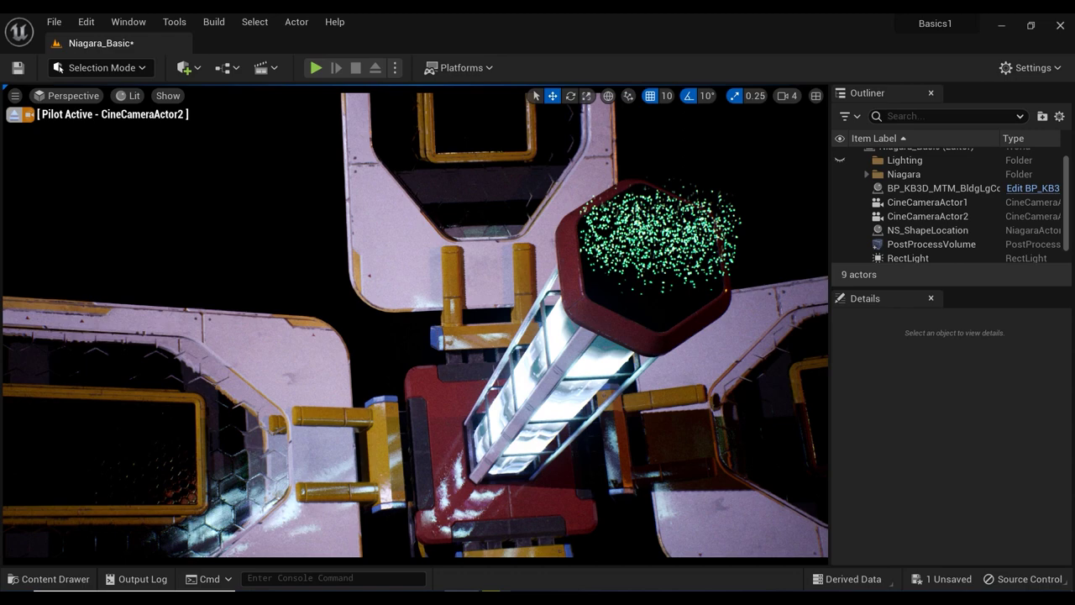
Open the Niagara system asset of the placed NS_ShapeLocation actor for editing.
{"action": "left_click", "coordinate": [939, 233]}
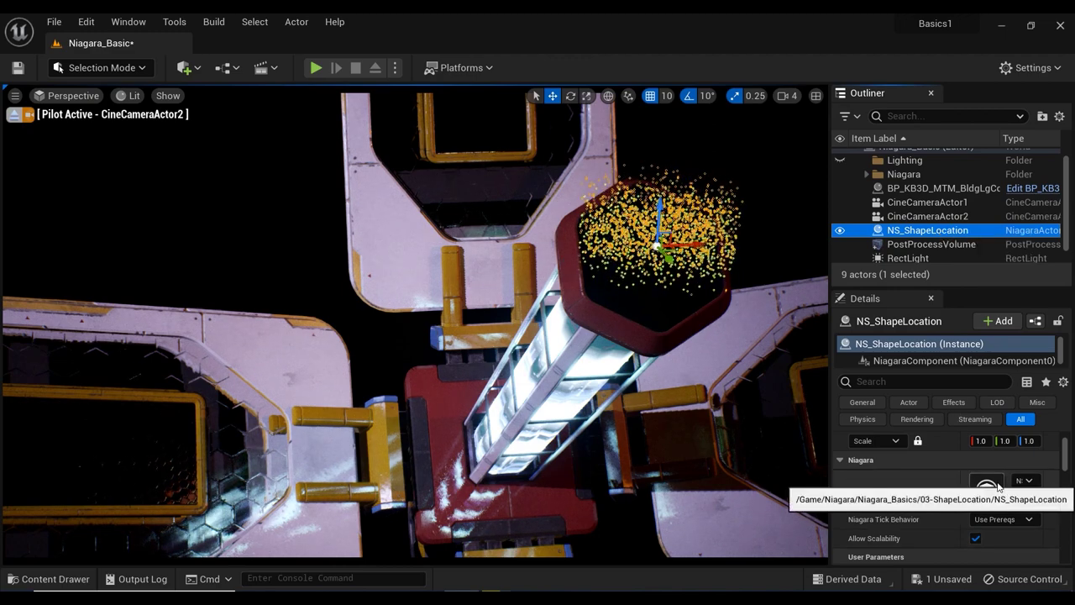
{"action": "left_click", "coordinate": [763, 342]}
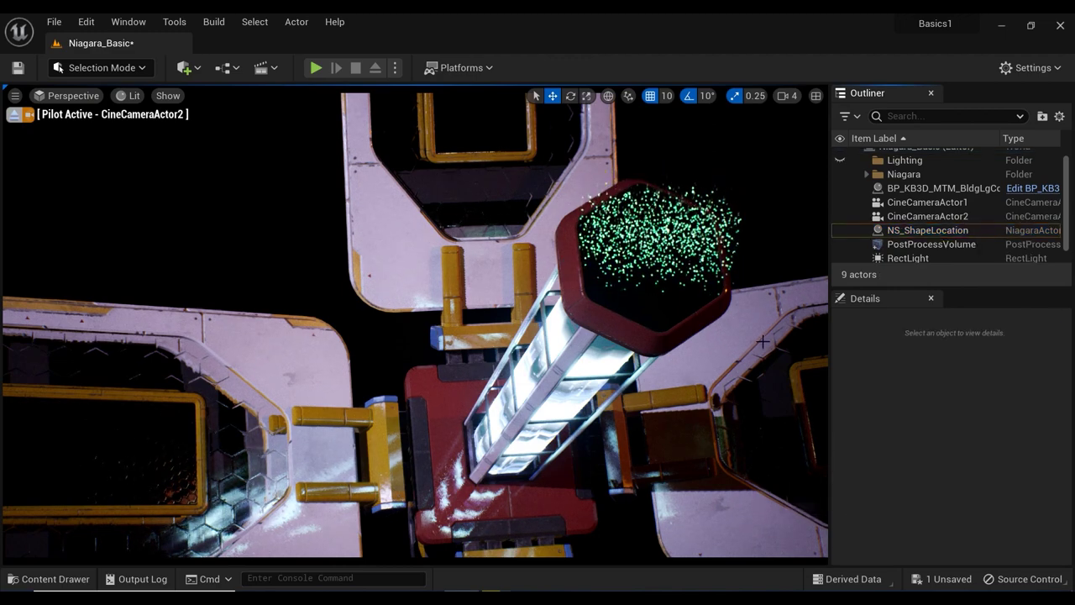
{"action": "middle_click_drag", "start_coordinate": [797, 265], "coordinate": [806, 253]}
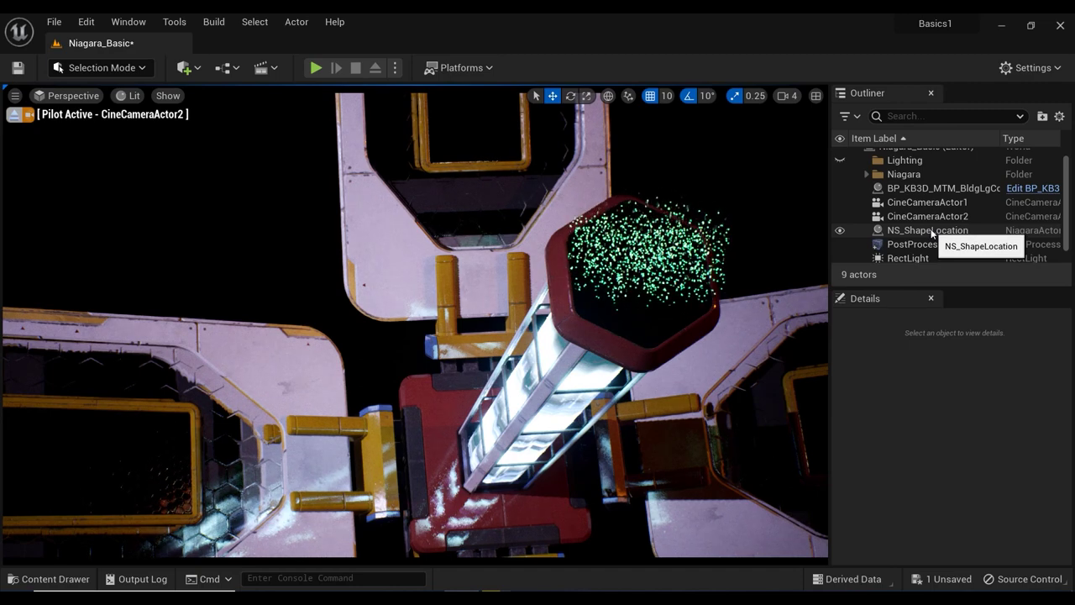
{"action": "left_click", "coordinate": [930, 231]}
{"action": "double_click", "coordinate": [987, 490]}
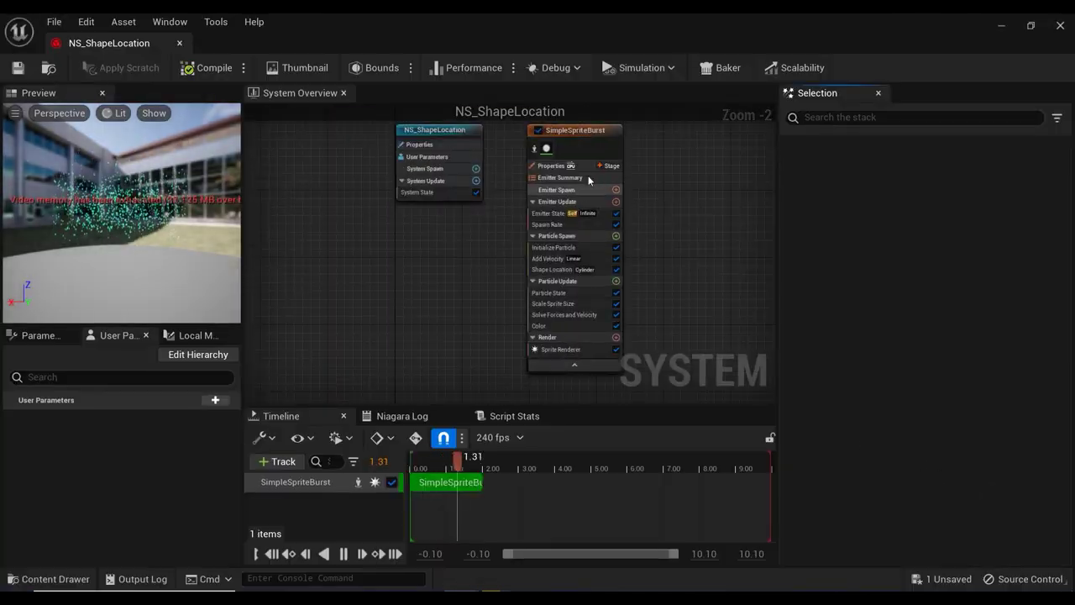
Set the SimpleSpriteBurst emitter's Sim Target to GPUCompute Sim and its bounds calculation mode to Fixed.
{"action": "scroll", "coordinate": [588, 176], "scroll_direction": "up", "scroll_amount": 2}
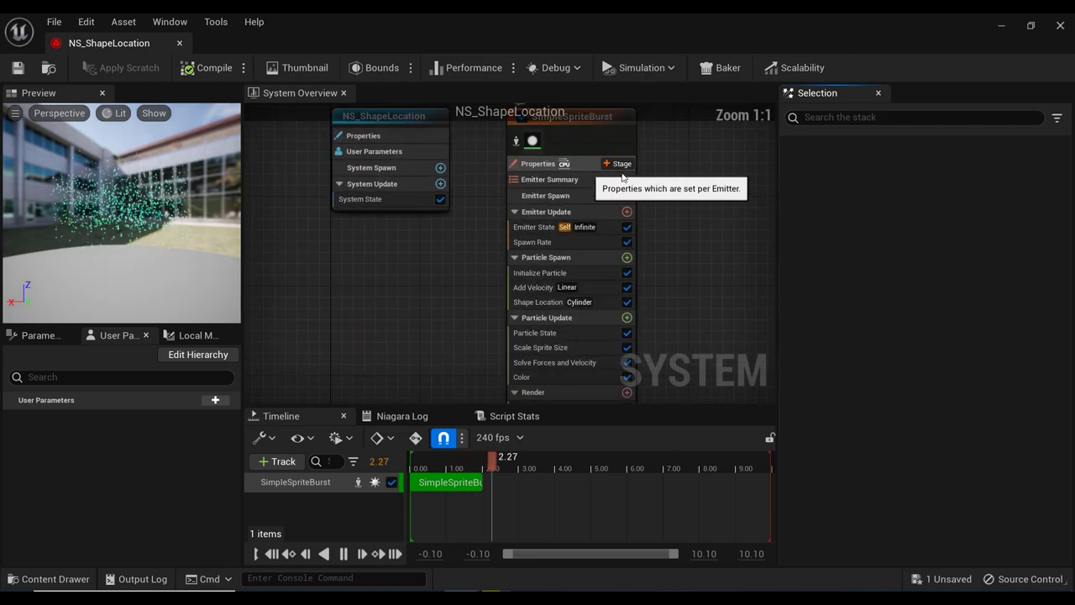
{"action": "right_click_drag", "start_coordinate": [688, 156], "coordinate": [642, 217]}
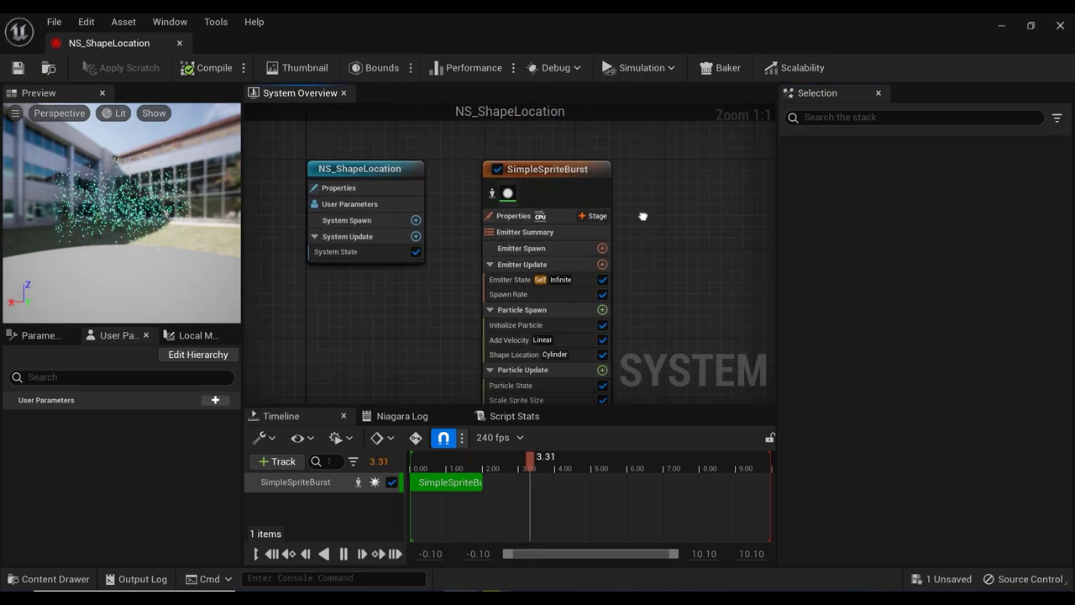
{"action": "left_click", "coordinate": [564, 168]}
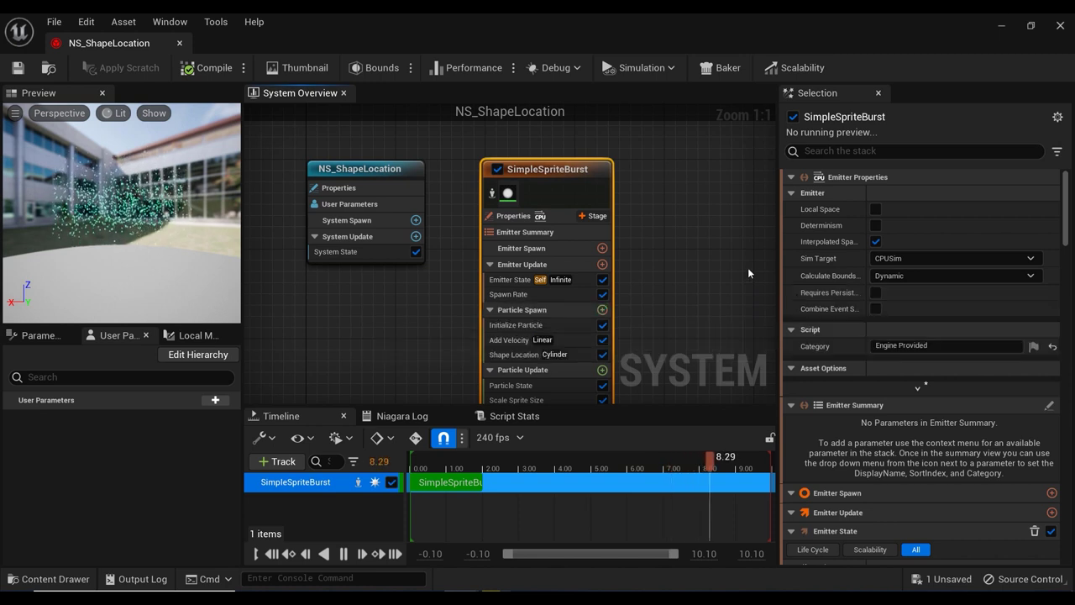
{"action": "left_click", "coordinate": [931, 258]}
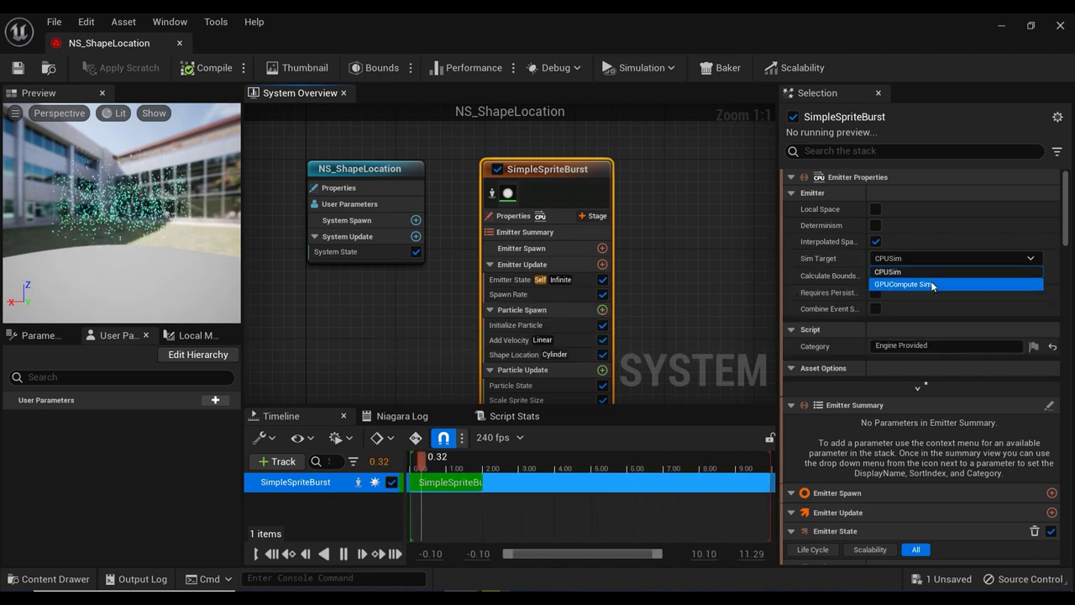
{"action": "left_click", "coordinate": [931, 284]}
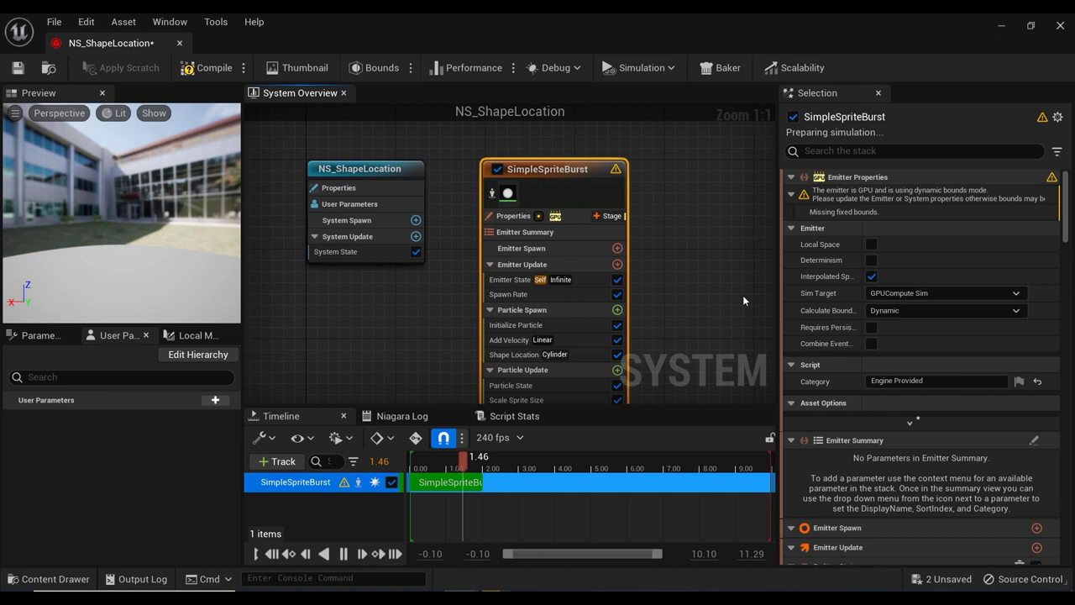
{"action": "mouse_move", "coordinate": [752, 306]}
{"action": "right_mouse_down"}
{"action": "mouse_move", "coordinate": [744, 283]}
{"action": "mouse_move", "coordinate": [745, 293]}
{"action": "right_mouse_up"}
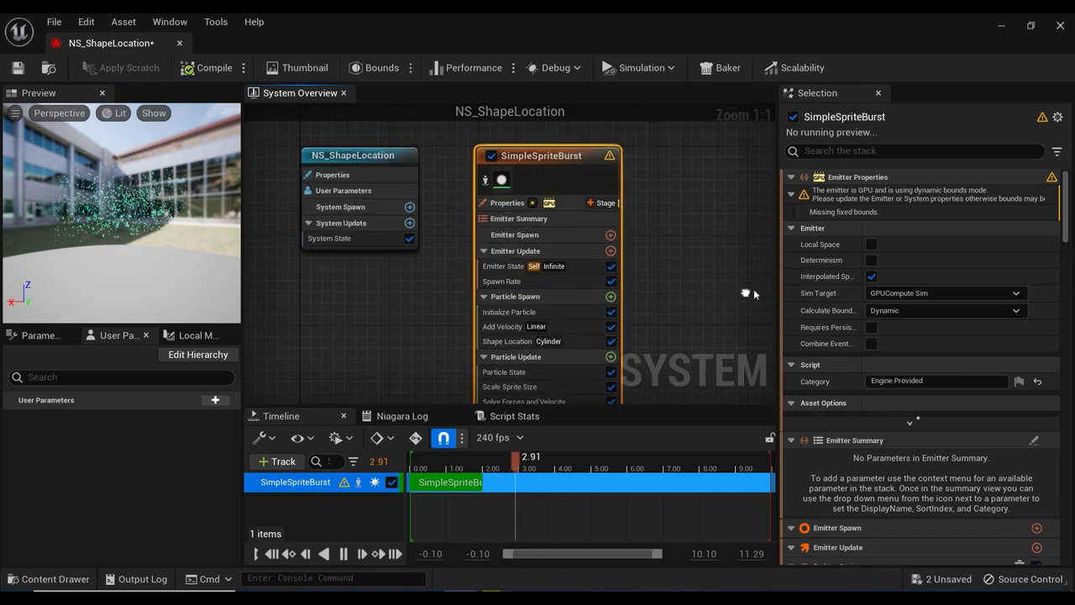
{"action": "left_click", "coordinate": [914, 311]}
{"action": "left_click", "coordinate": [907, 336]}
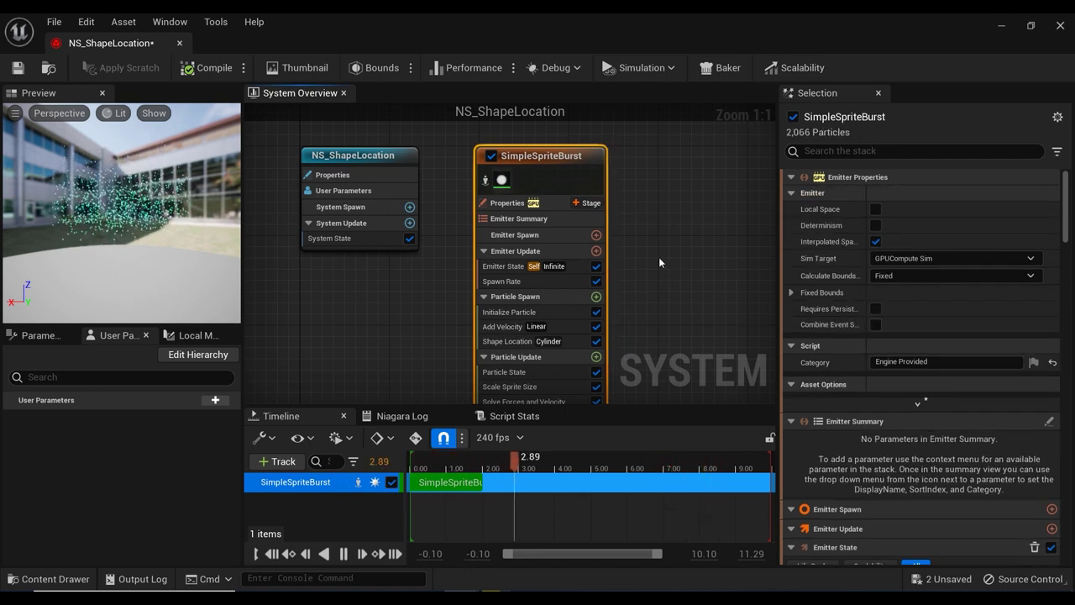
Set the Loop Duration in the SimpleSpriteBurst emitter's Emitter State to 5.0.
{"action": "right_click_drag", "start_coordinate": [701, 281], "coordinate": [705, 277]}
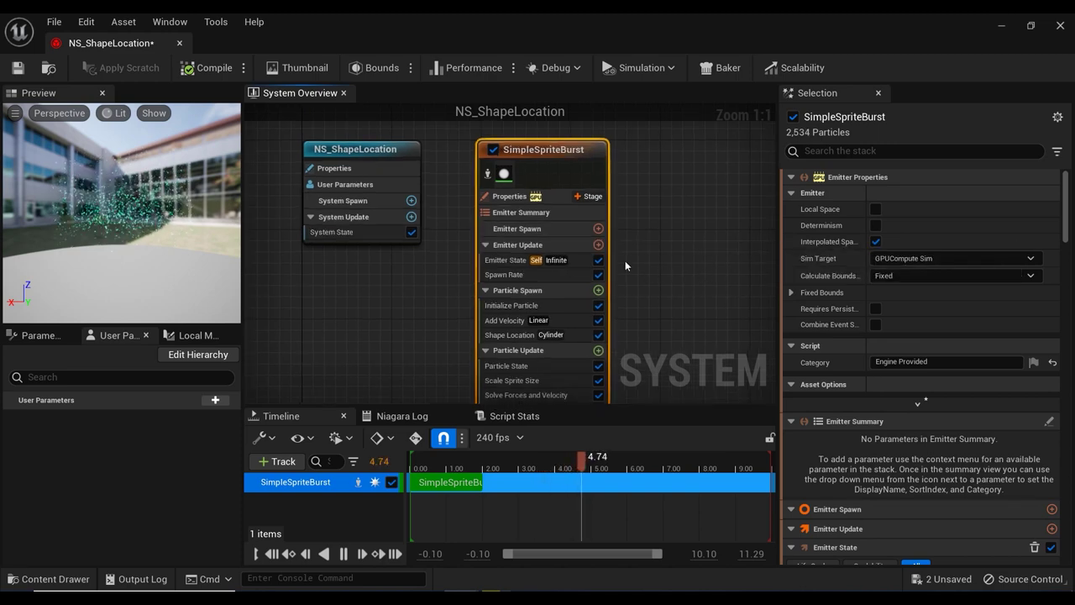
{"action": "left_click", "coordinate": [580, 260]}
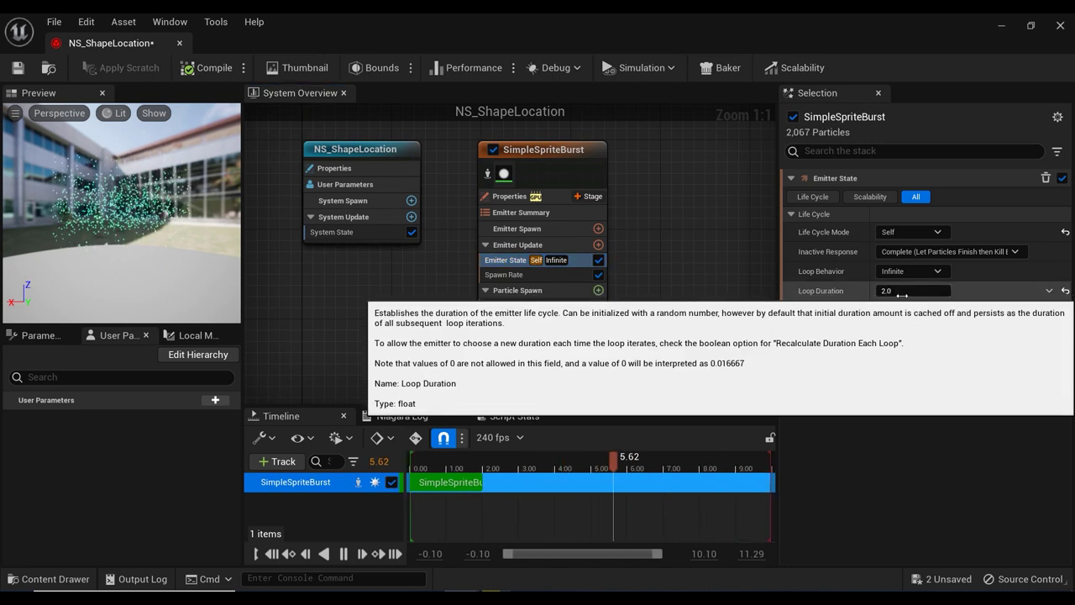
{"action": "key", "text": "Return"}
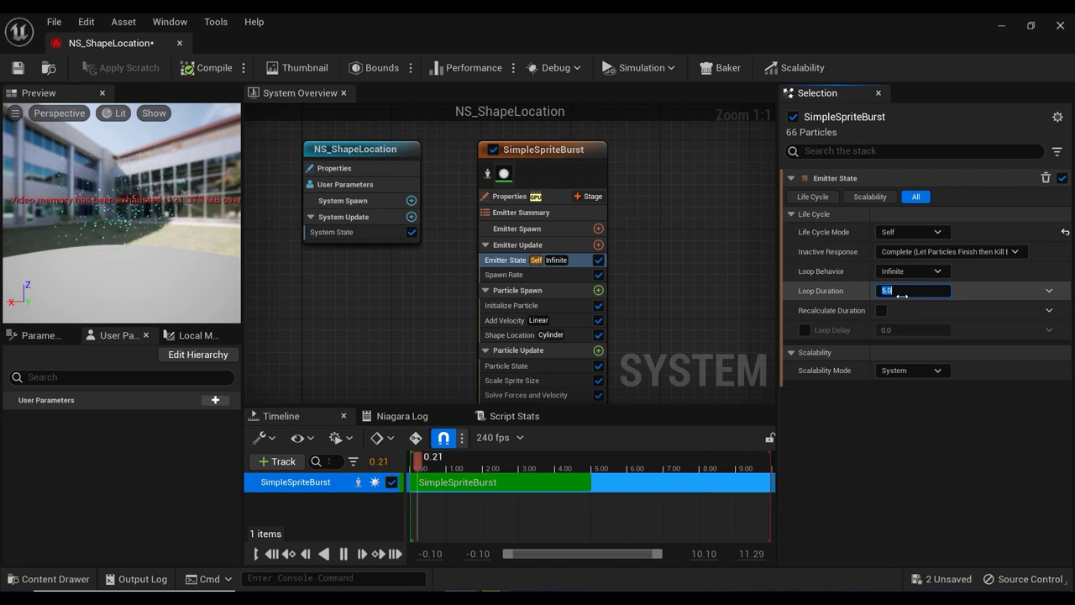
Set the SpawnRate of the emitter's Spawn Rate module to 10000.
{"action": "right_click_drag", "start_coordinate": [663, 300], "coordinate": [661, 275]}
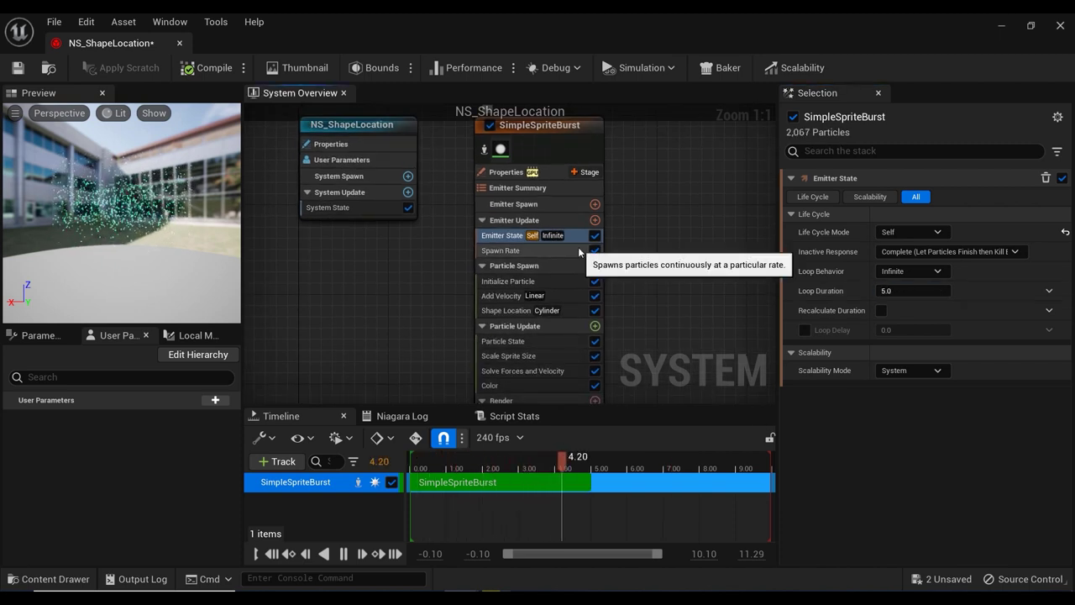
{"action": "left_click", "coordinate": [578, 250]}
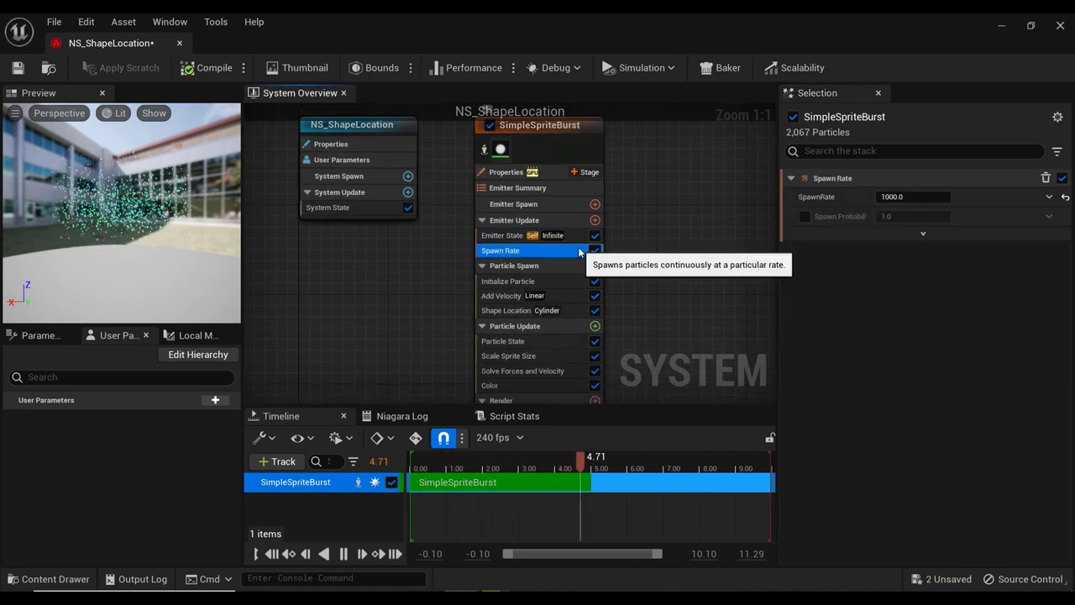
{"action": "left_click", "coordinate": [907, 199]}
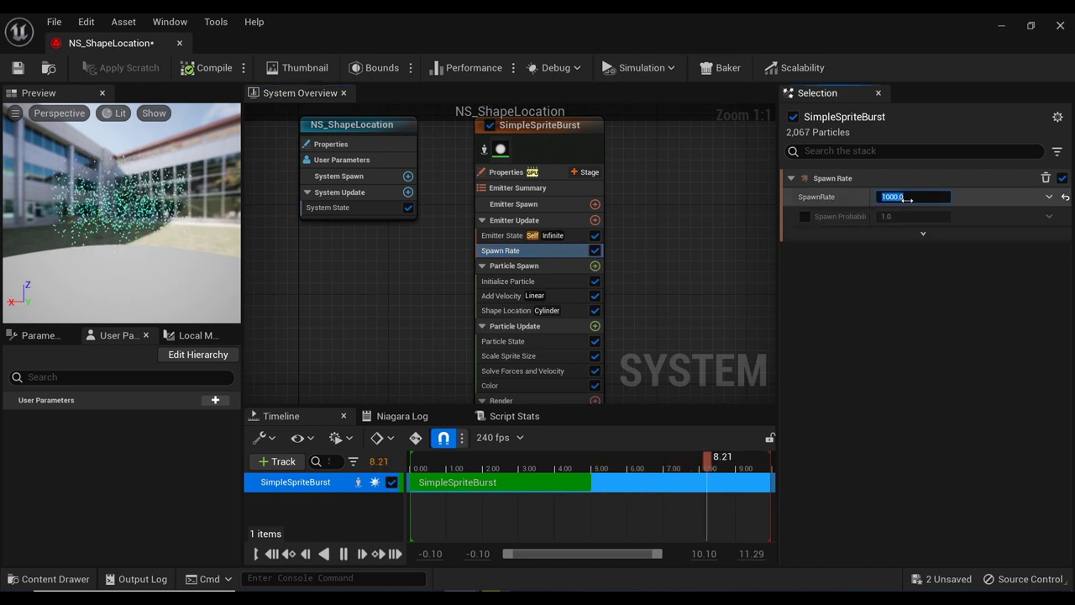
{"action": "type", "text": "10000"}
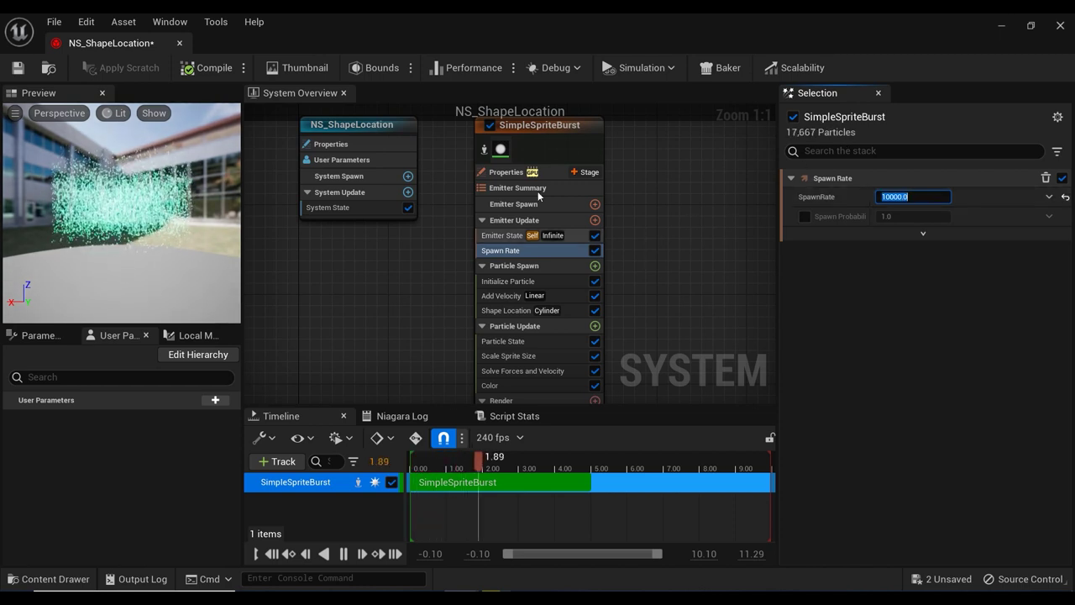
Add a Spawn Burst Instantaneous module to Emitter Update below Spawn Rate, with a Spawn Count of 35000.
{"action": "left_click", "coordinate": [593, 220]}
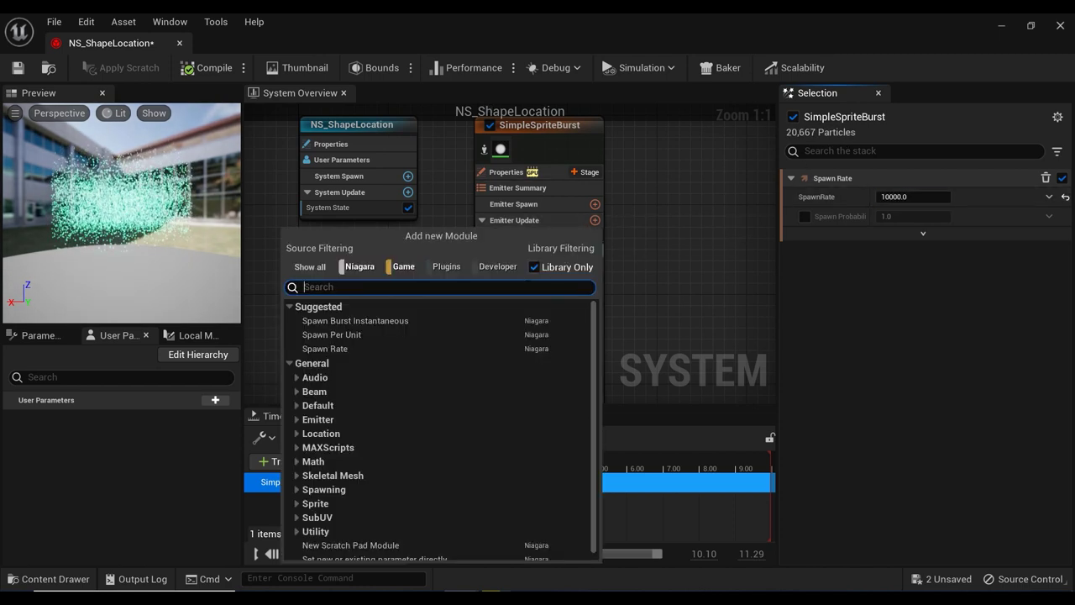
{"action": "left_click", "coordinate": [438, 319]}
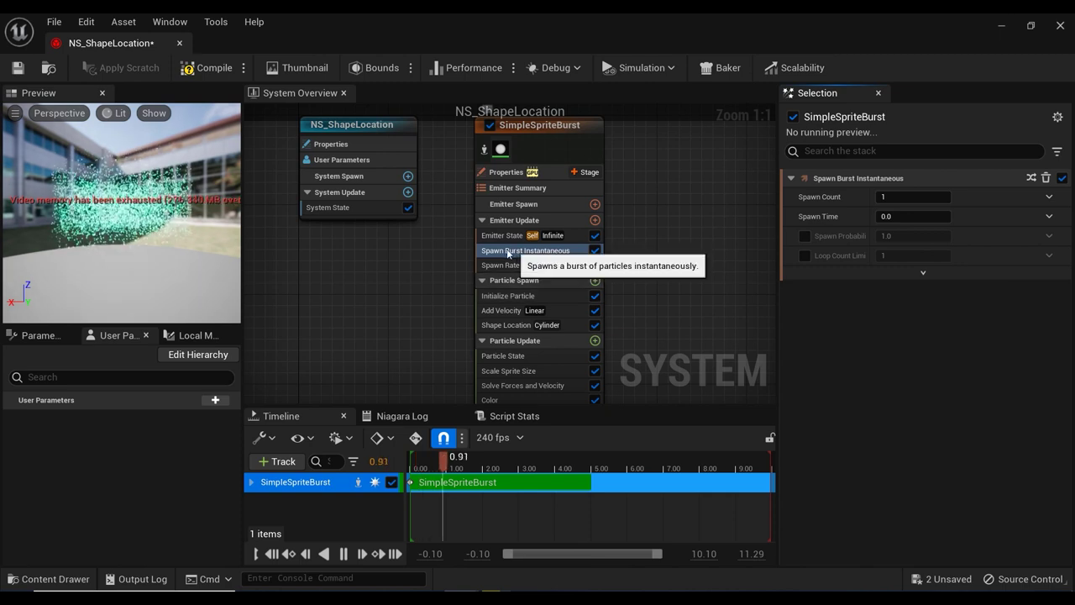
{"action": "left_click_drag", "start_coordinate": [504, 265], "coordinate": [502, 252]}
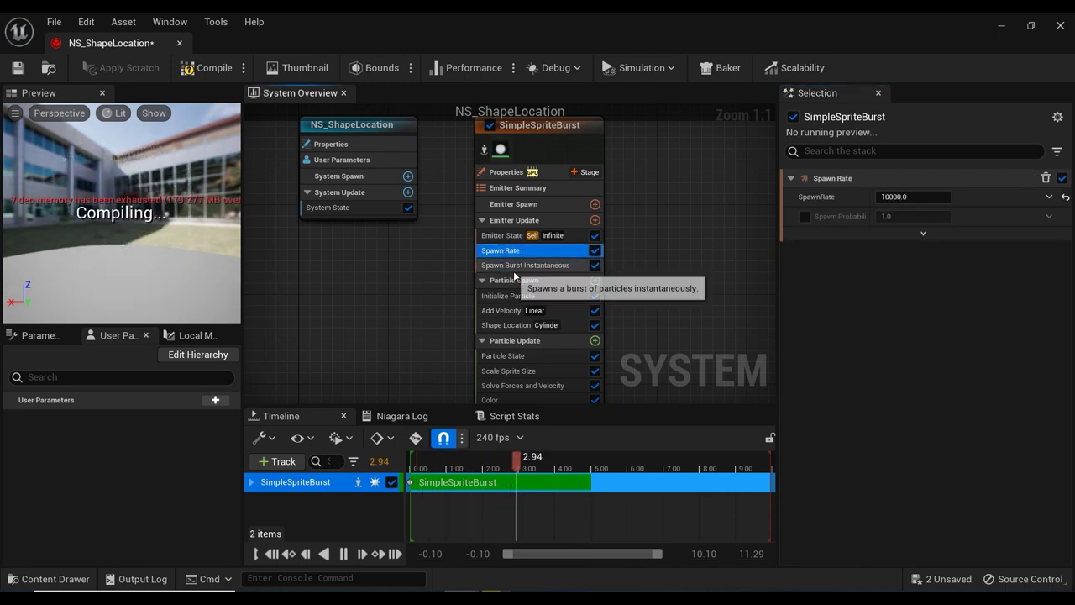
{"action": "left_click", "coordinate": [513, 267]}
{"action": "left_click", "coordinate": [908, 200]}
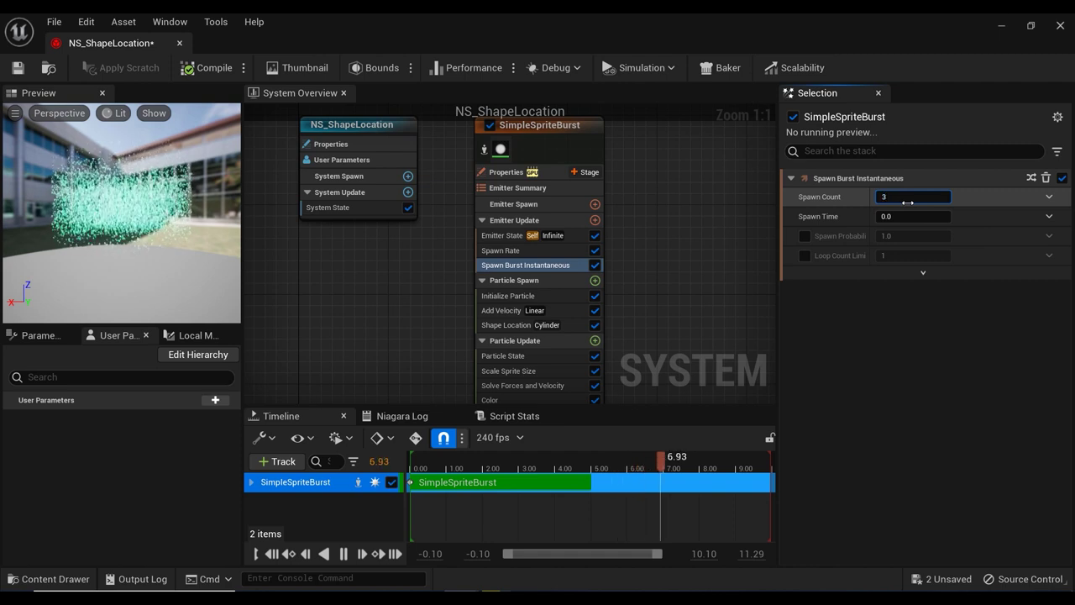
{"action": "type", "text": "35000"}
{"action": "key", "text": "Return"}
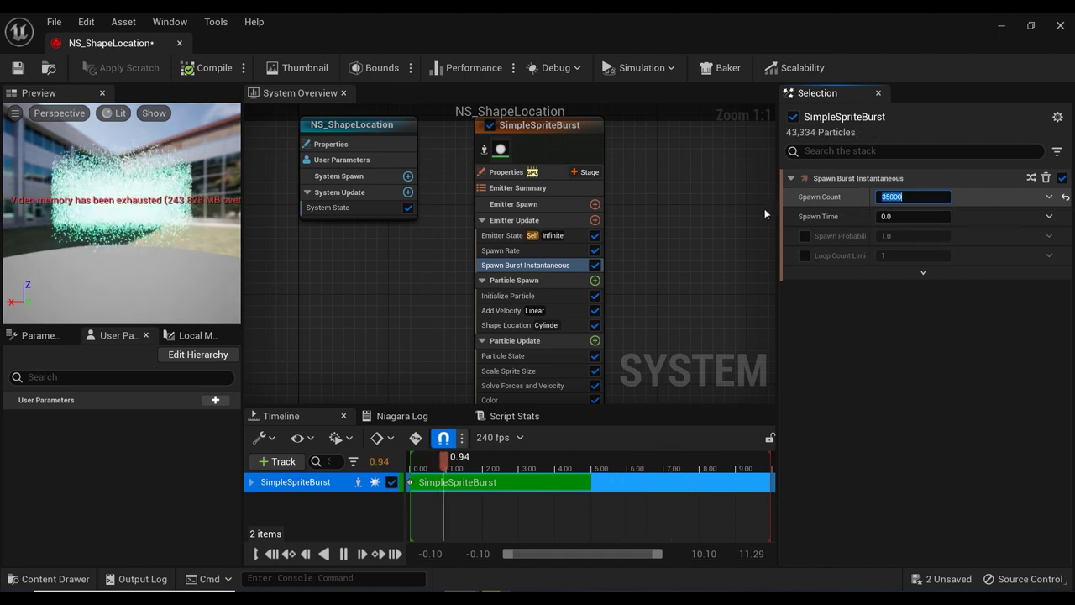
Set the Initialize Particle module's Lifetime Mode to Random, with a minimum of 3.0 and a maximum of 6.0.
{"action": "right_click_drag", "start_coordinate": [659, 272], "coordinate": [636, 244]}
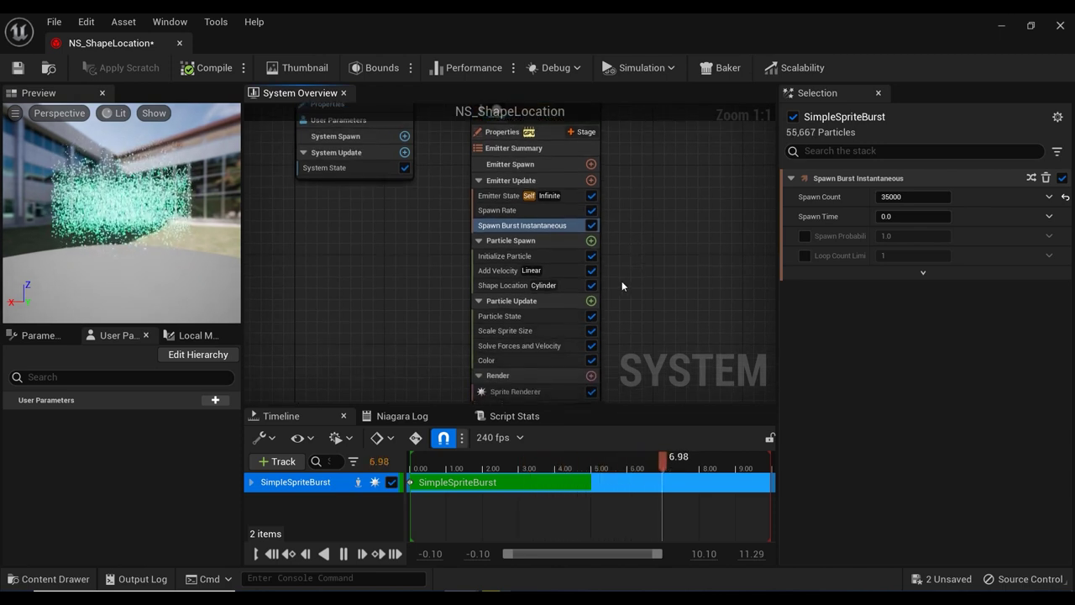
{"action": "left_click", "coordinate": [569, 257]}
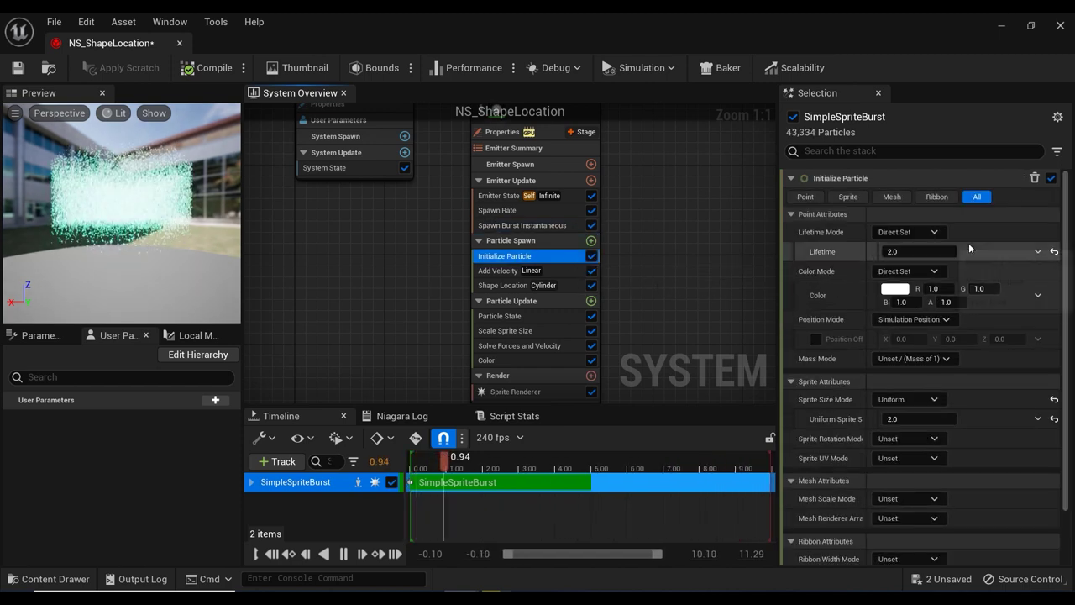
{"action": "left_click", "coordinate": [946, 235]}
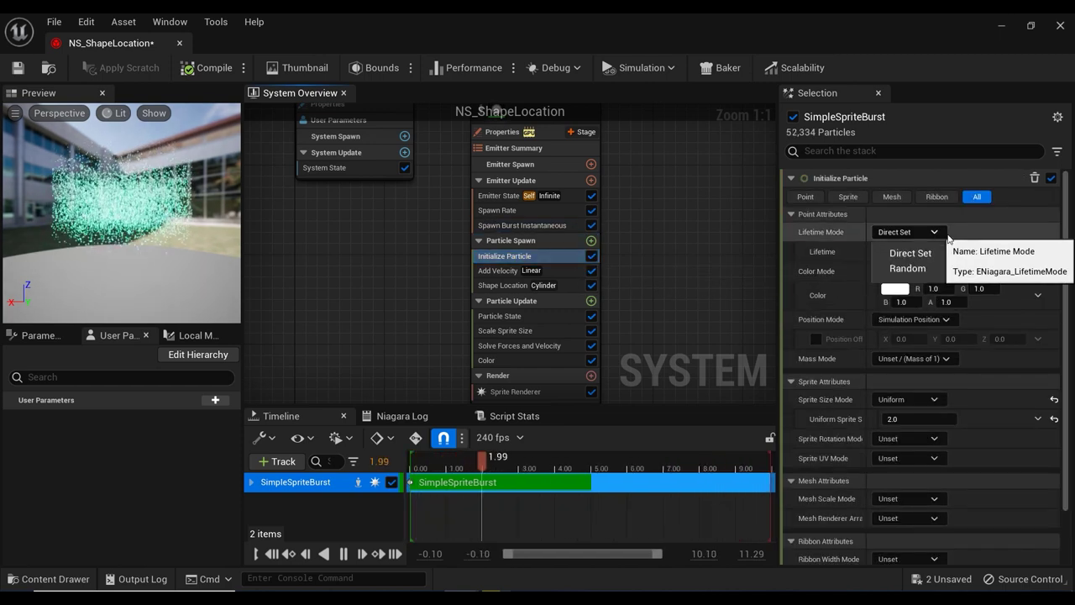
{"action": "left_click", "coordinate": [907, 268]}
{"action": "left_click", "coordinate": [922, 252]}
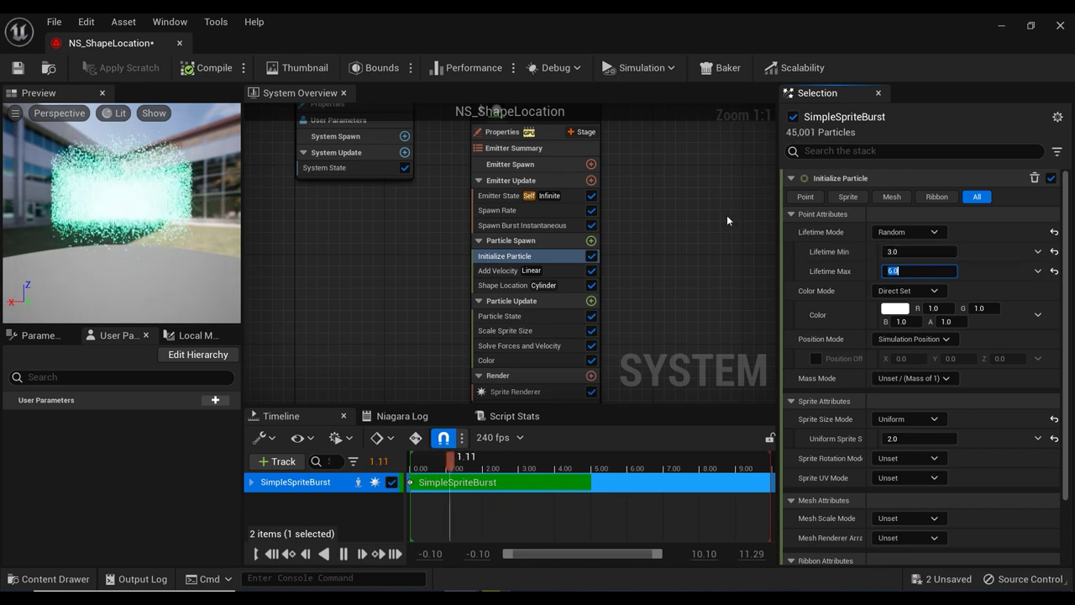
Delete the Add Velocity module from the Particle Spawn group of the SimpleSpriteBurst emitter.
{"action": "right_click_drag", "start_coordinate": [671, 300], "coordinate": [667, 284]}
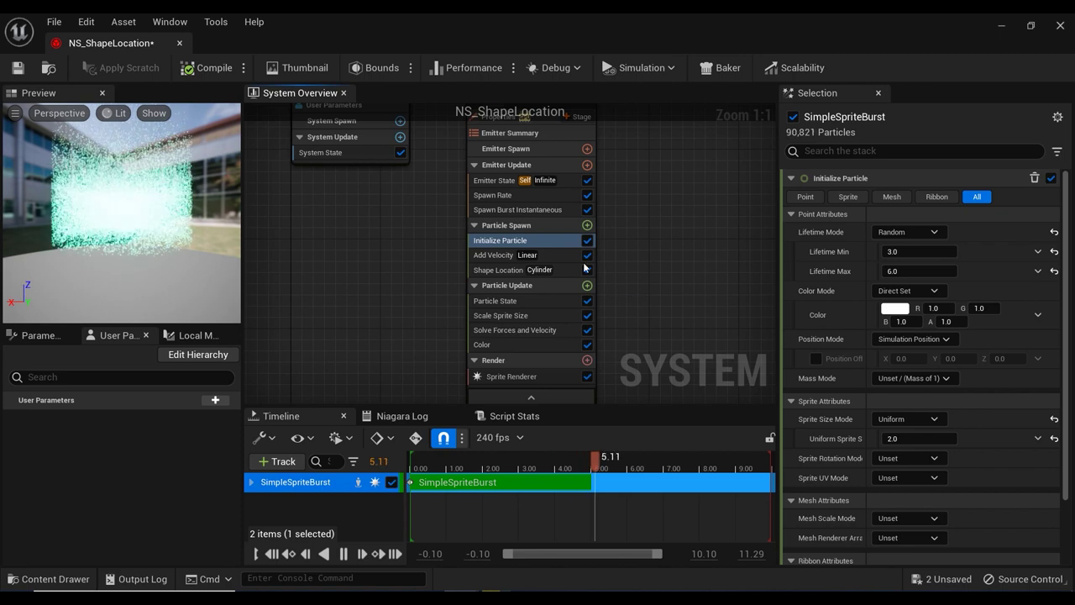
{"action": "left_click", "coordinate": [573, 264]}
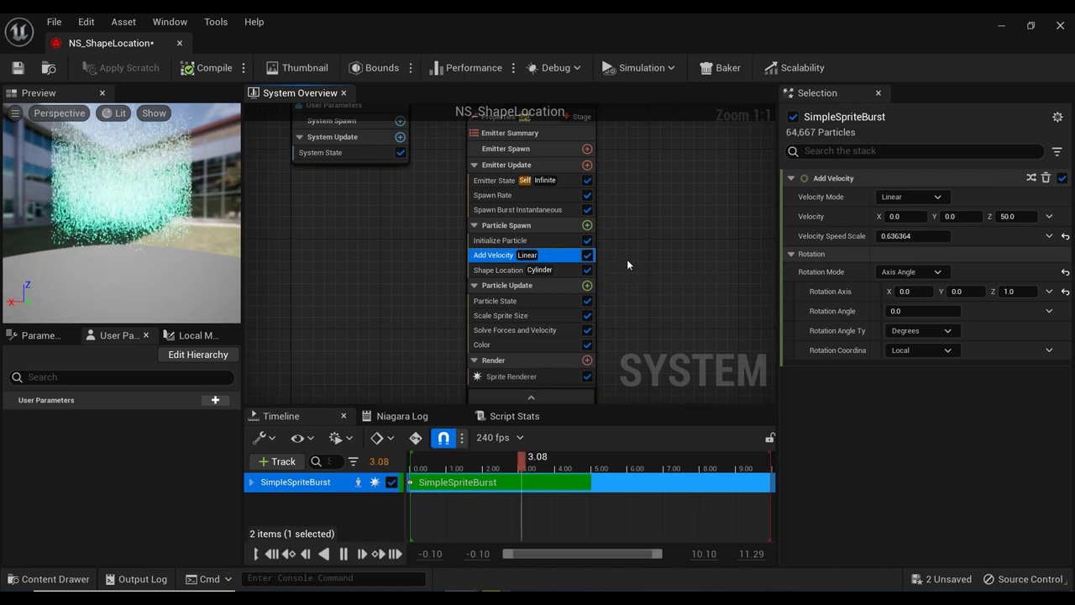
{"action": "key", "text": "Delete"}
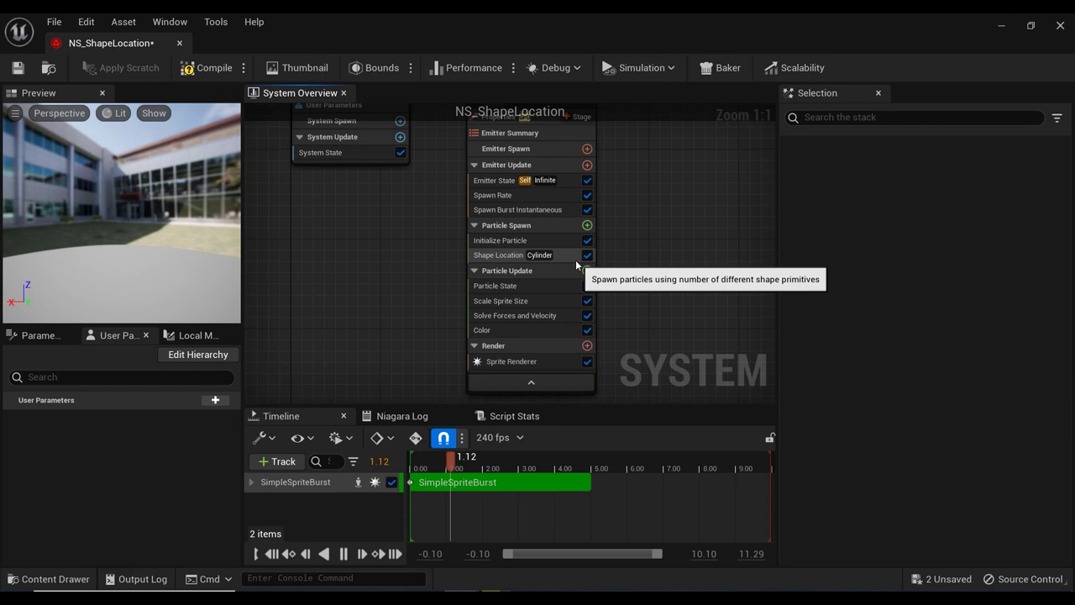
Change the Shape Location module's Shape Primitive to Sphere and set its Sphere Radius to 35.
{"action": "left_click", "coordinate": [576, 262]}
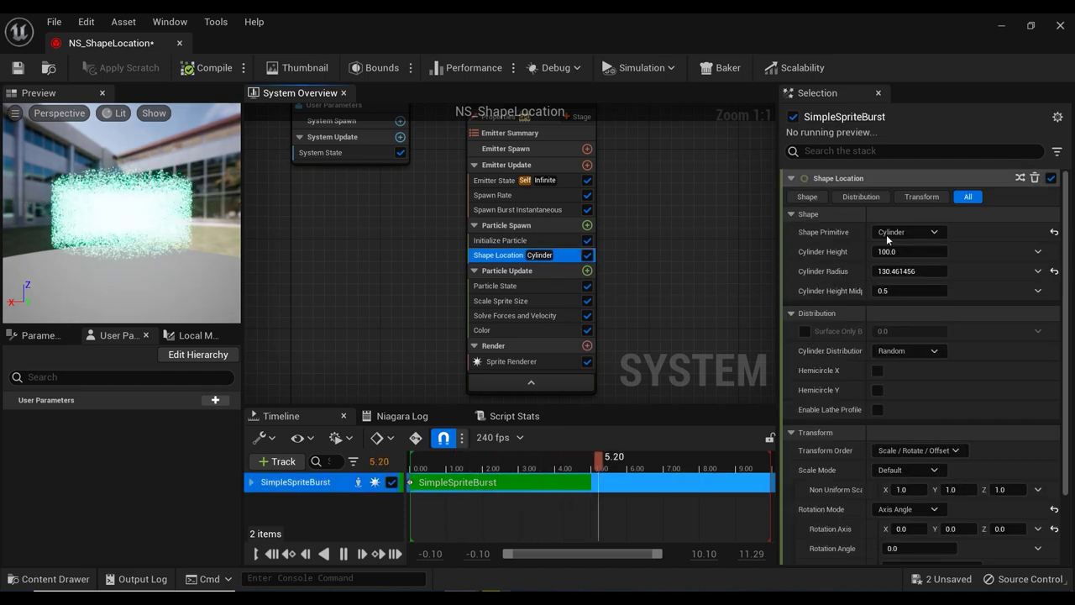
{"action": "left_click", "coordinate": [925, 232]}
{"action": "left_click", "coordinate": [920, 260]}
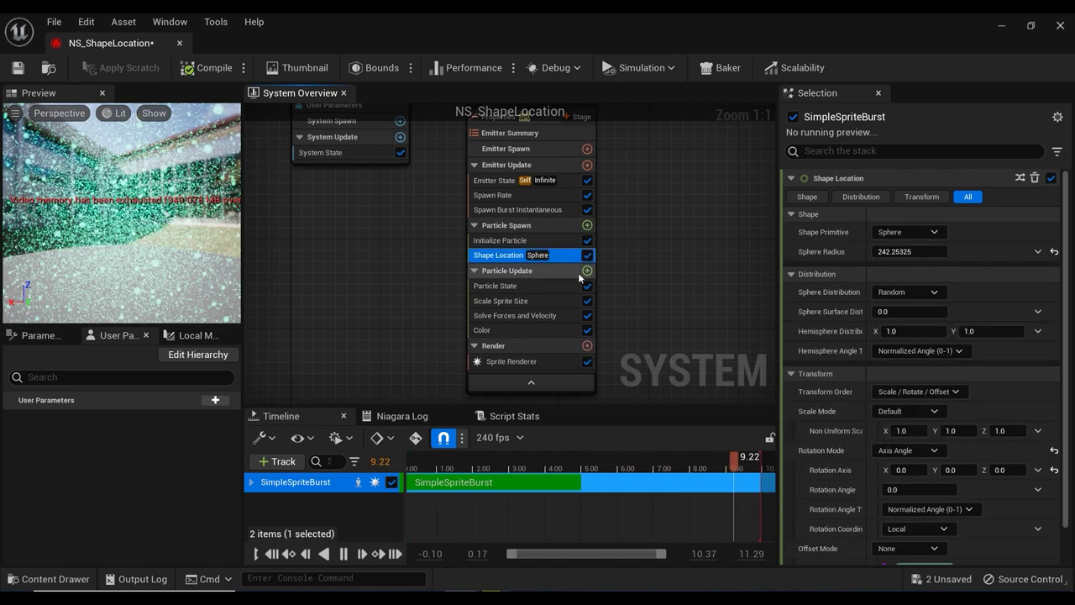
{"action": "left_click", "coordinate": [892, 252]}
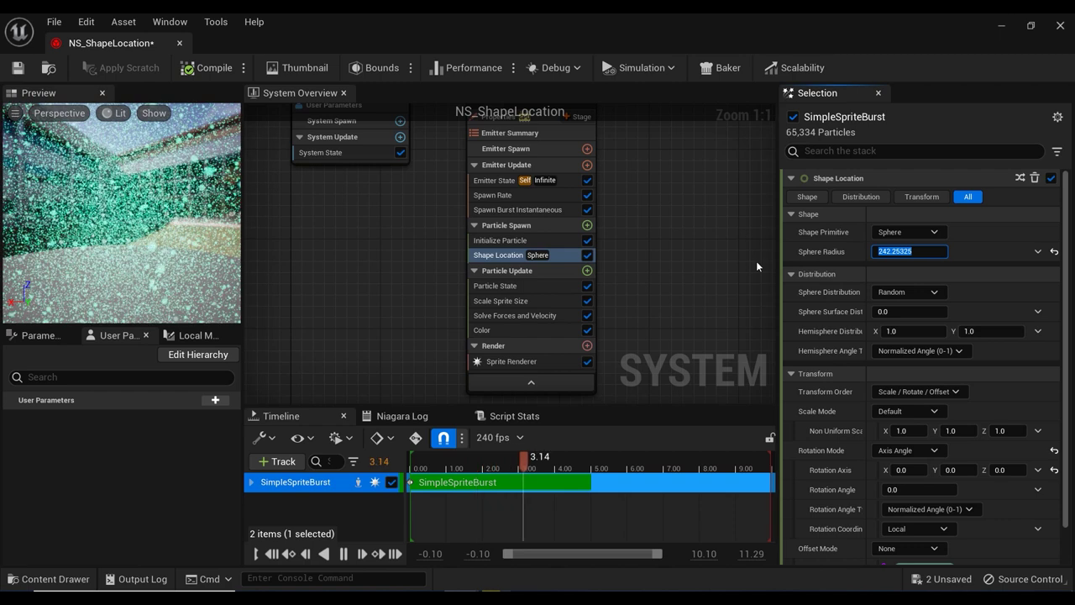
{"action": "type", "text": "15"}
{"action": "key", "text": "Return"}
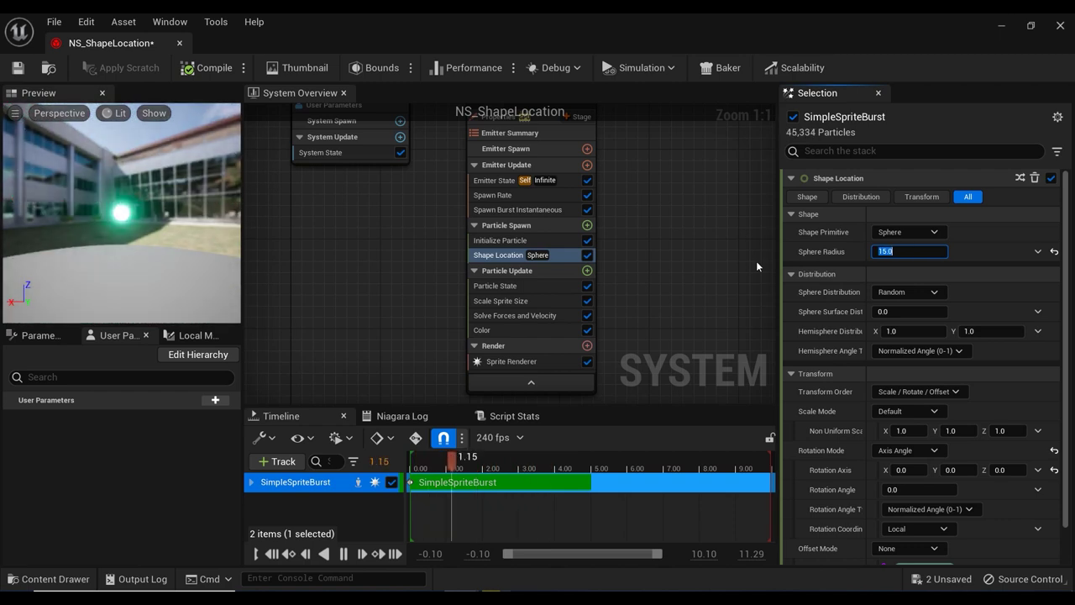
{"action": "type", "text": "35"}
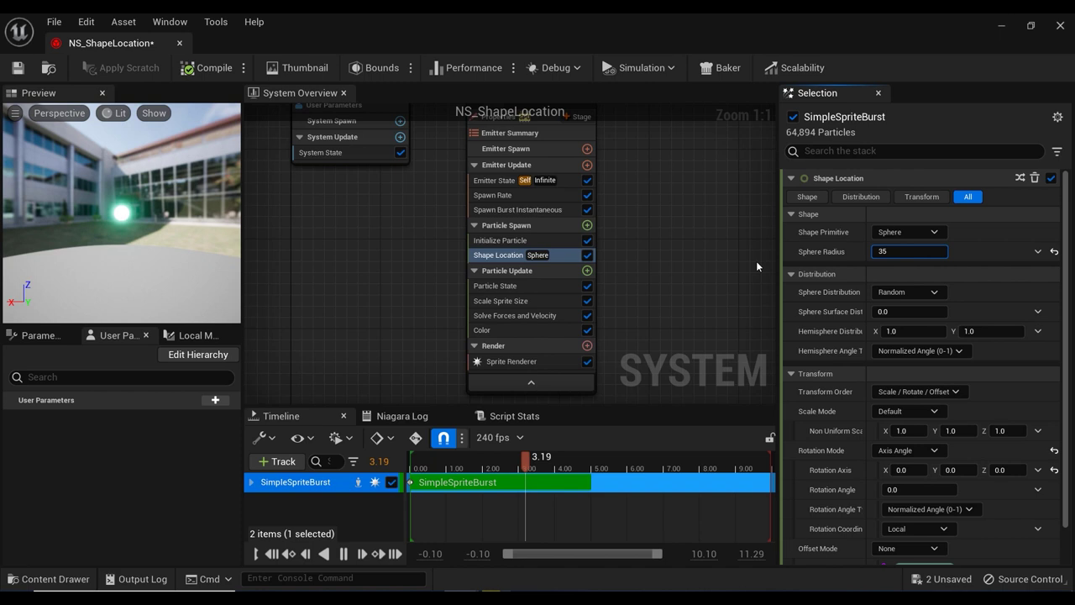
{"action": "key", "text": "Return"}
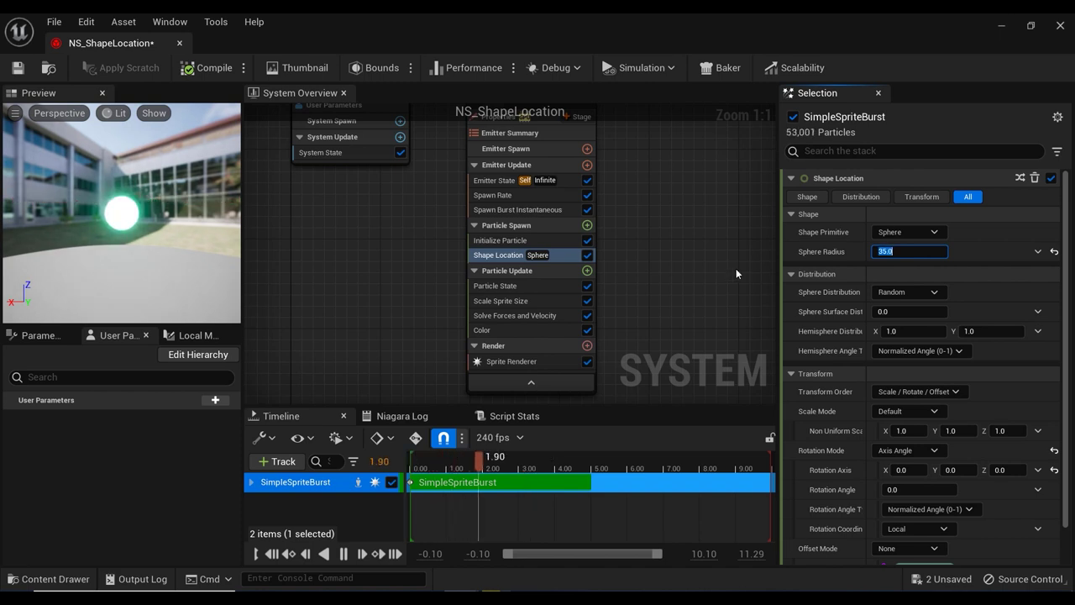
{"action": "left_click", "coordinate": [736, 269]}
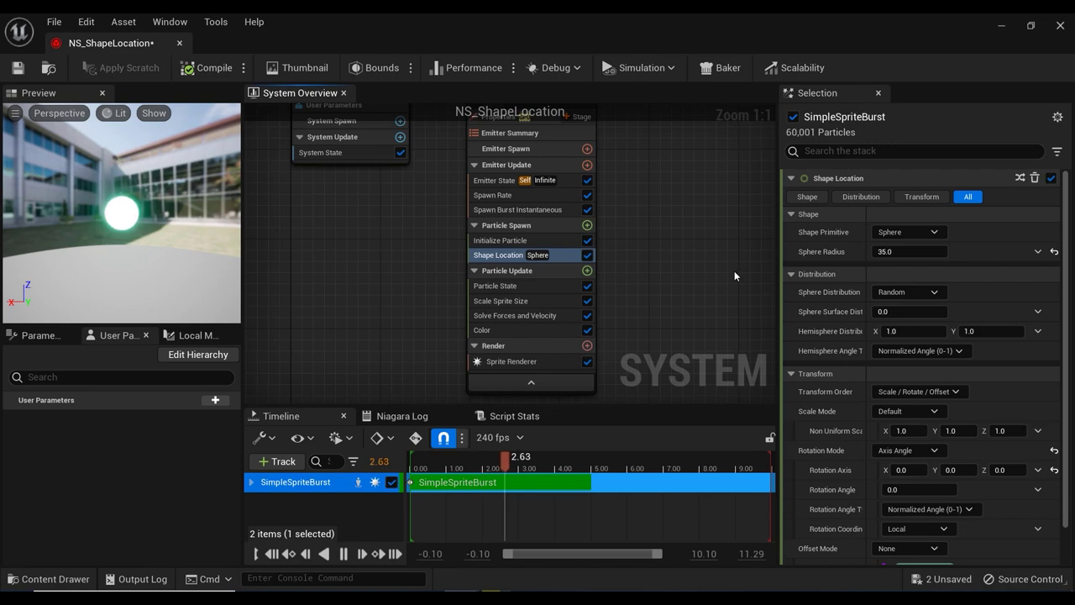
{"action": "mouse_move", "coordinate": [527, 286]}
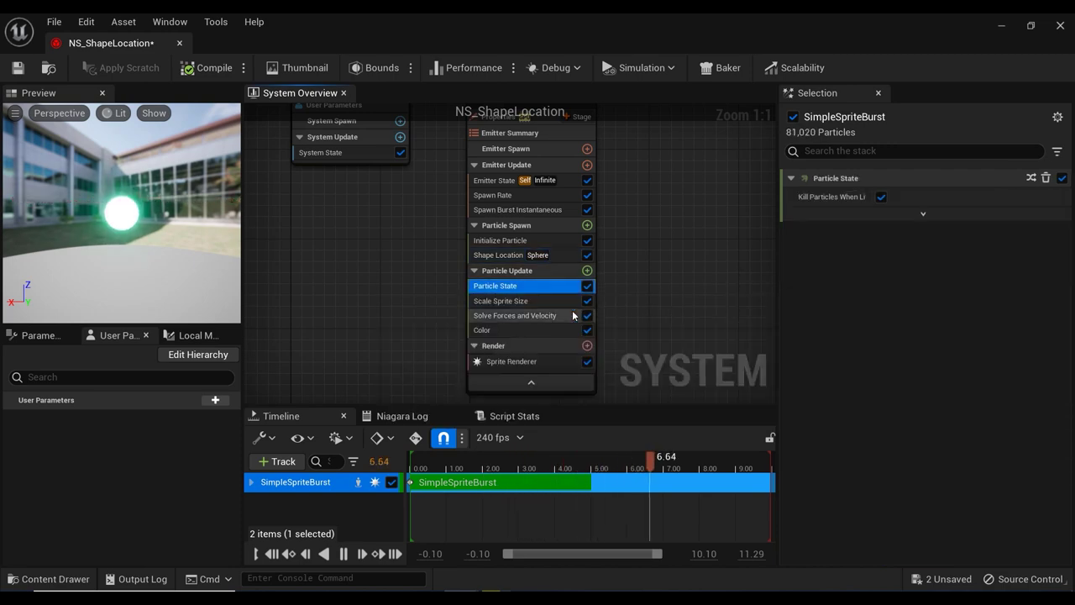
{"action": "left_click", "coordinate": [550, 300]}
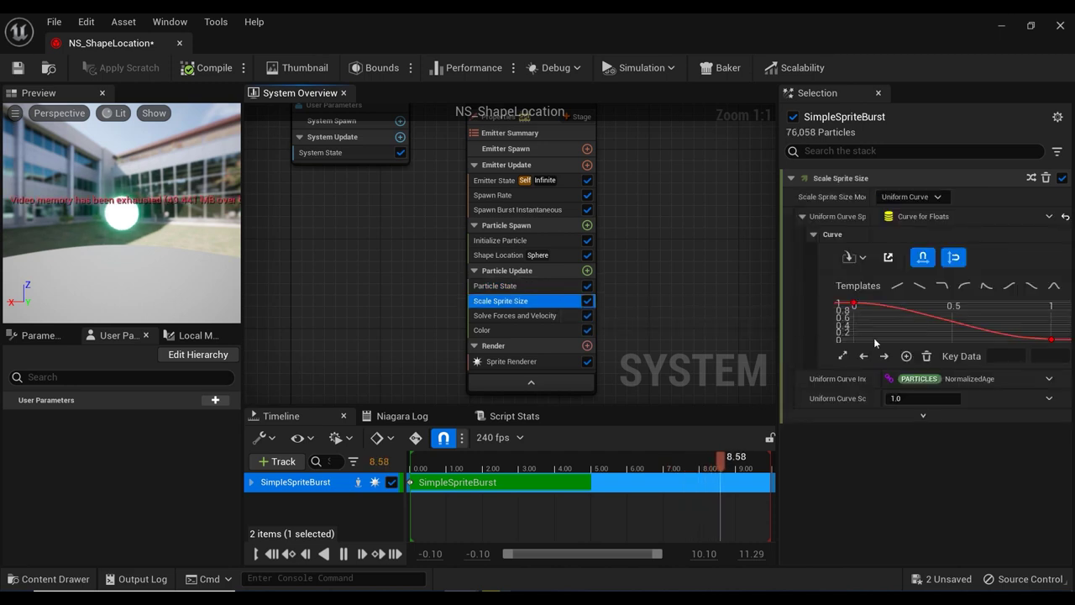
{"action": "left_click", "coordinate": [1031, 287]}
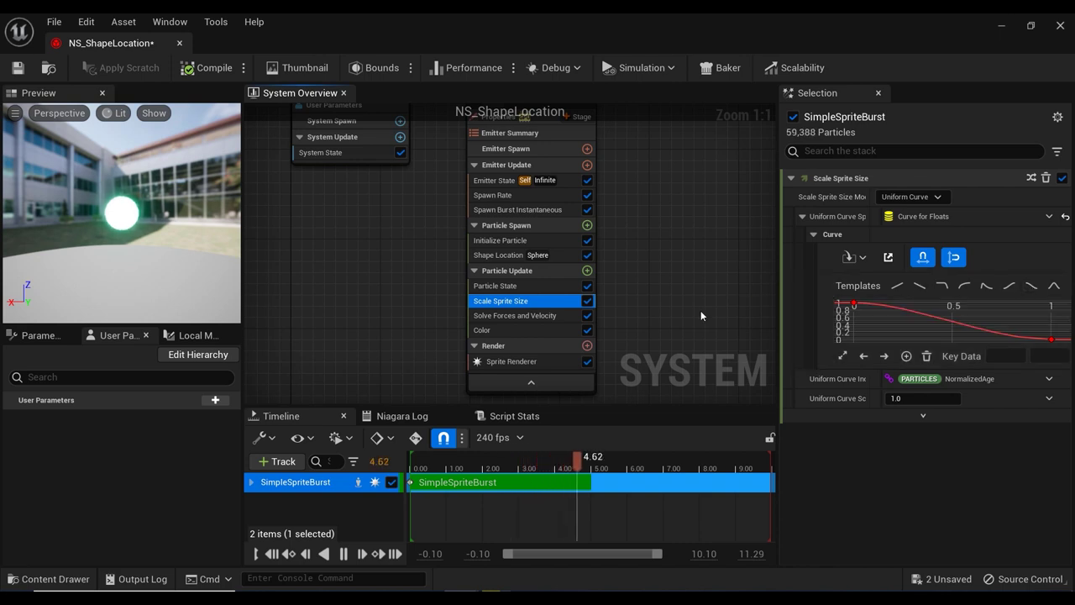
Add a Curl Noise Force module to the emitter's Particle Update group.
{"action": "left_click", "coordinate": [587, 271]}
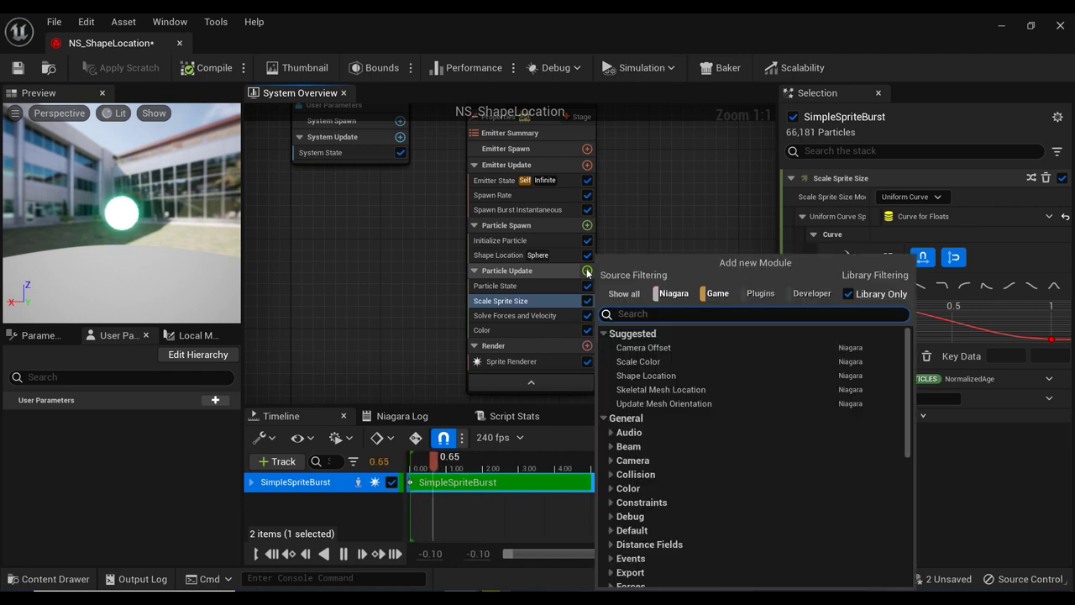
{"action": "type", "text": "curl"}
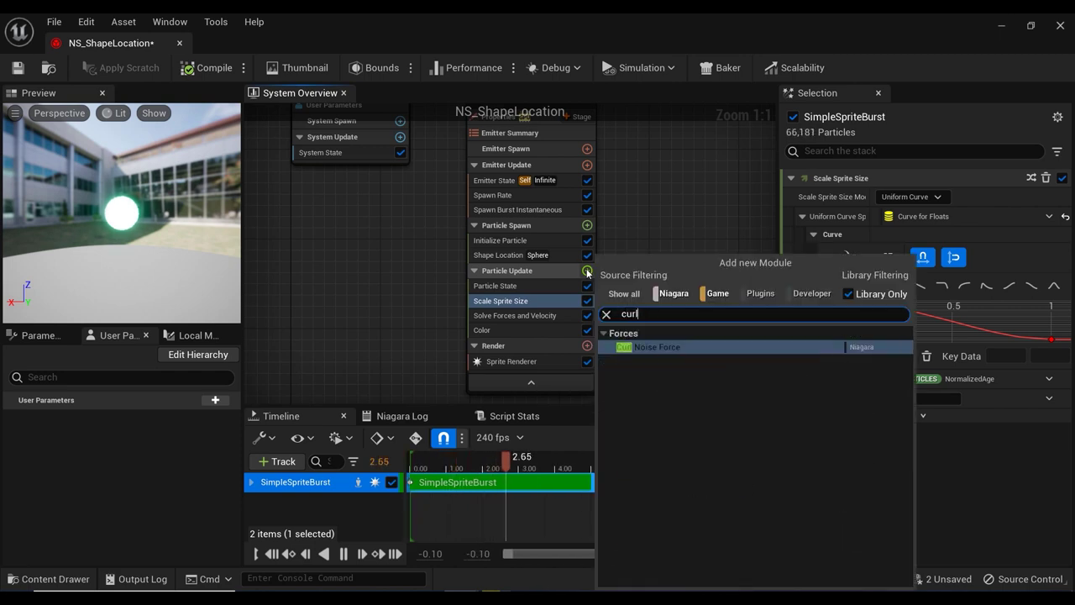
{"action": "left_click", "coordinate": [665, 347]}
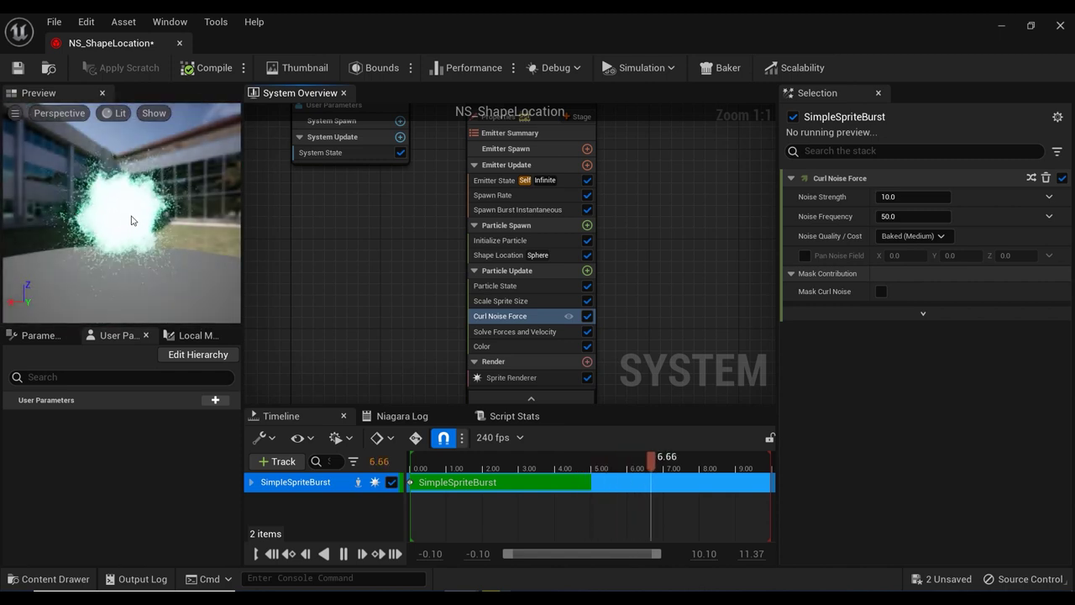
Set the Noise Strength of the Curl Noise Force module to 125.
{"action": "left_click", "coordinate": [906, 196]}
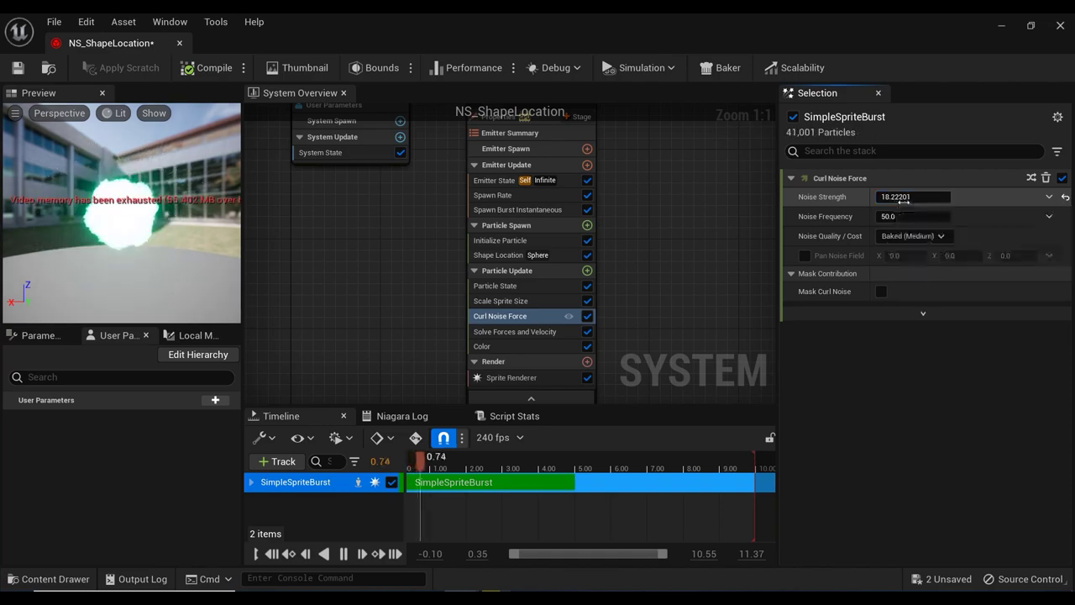
{"action": "left_click_drag", "start_coordinate": [906, 197], "coordinate": [1008, 196]}
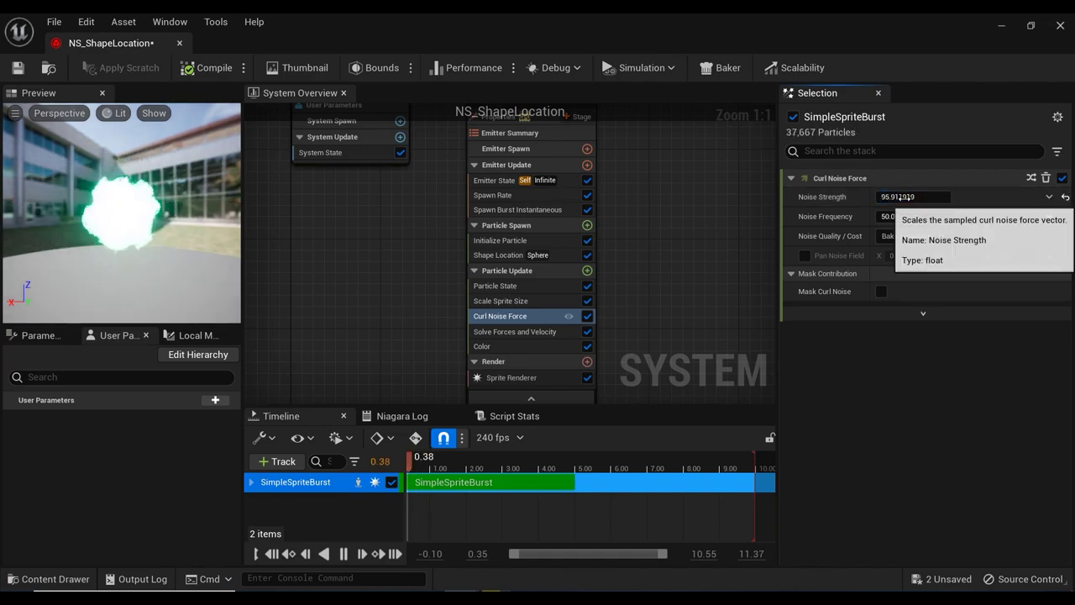
{"action": "left_click", "coordinate": [181, 231]}
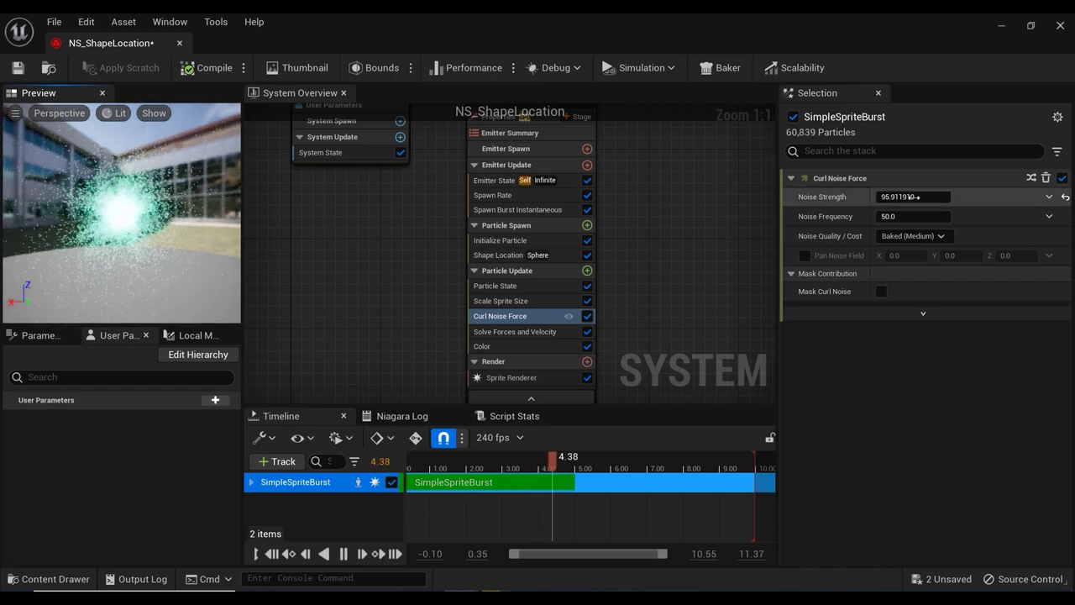
{"action": "left_click", "coordinate": [914, 197]}
{"action": "type", "text": "125"}
{"action": "key", "text": "Return"}
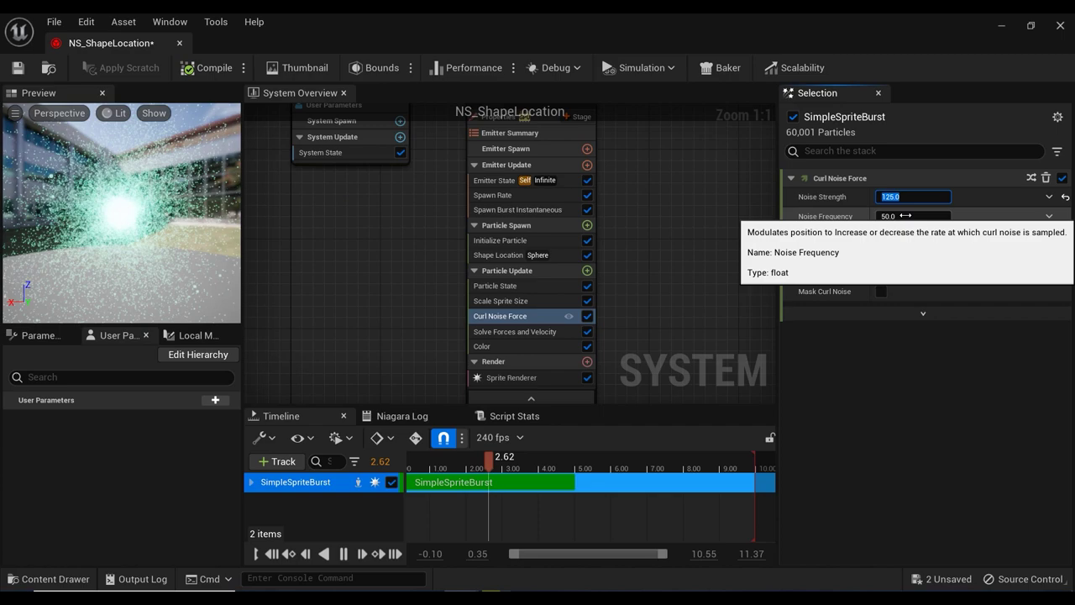
Try a Noise Frequency of 10 in the Curl Noise Force module, then set it to 25.
{"action": "left_click", "coordinate": [905, 216]}
{"action": "type", "text": "1"}
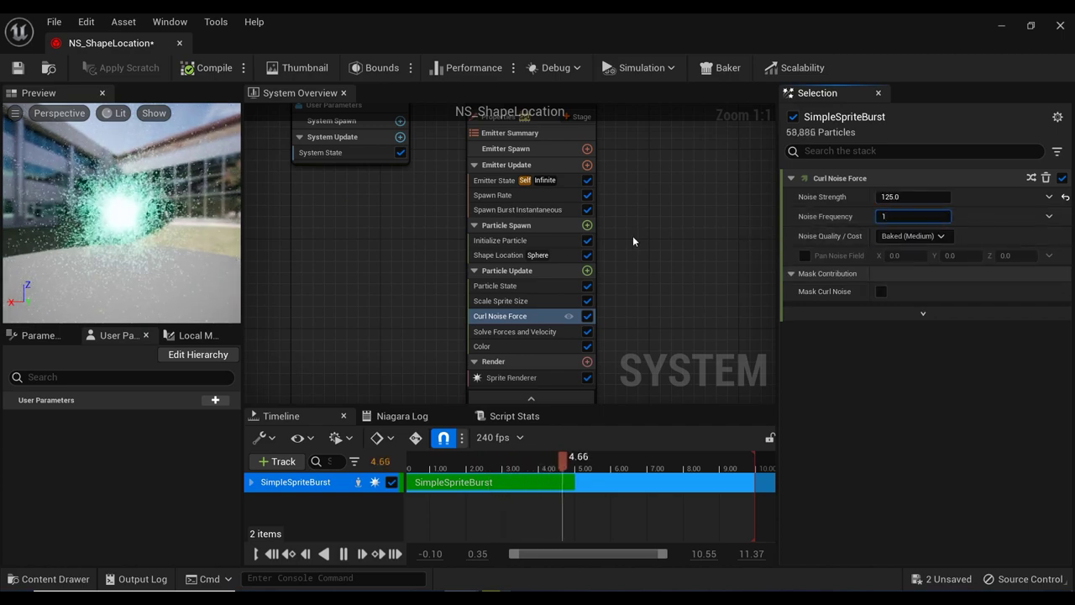
{"action": "type", "text": "0"}
{"action": "key", "text": "Return"}
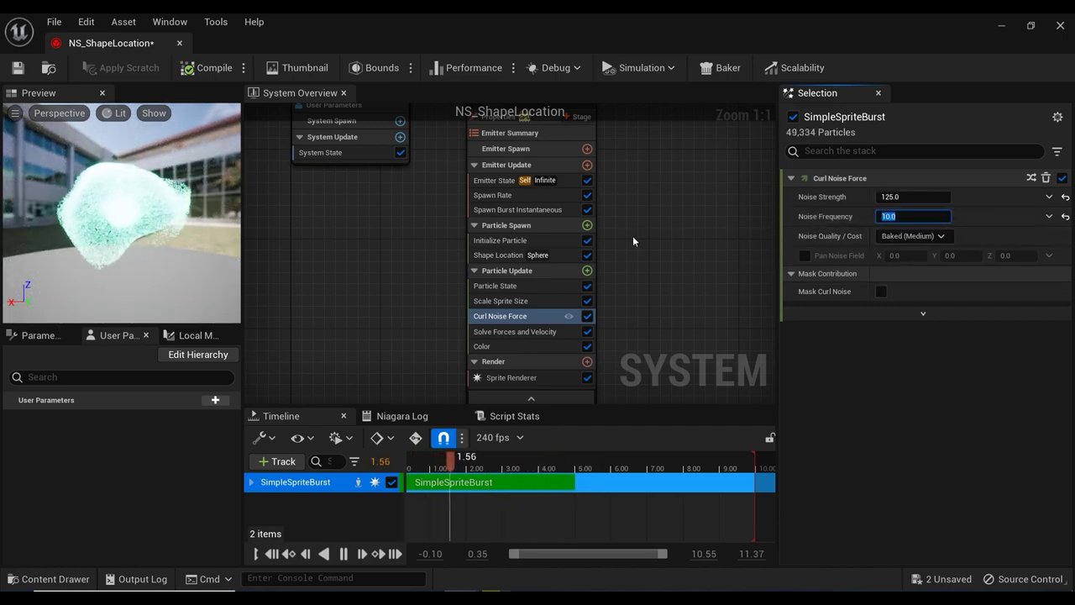
{"action": "type", "text": "25"}
{"action": "key", "text": "Return"}
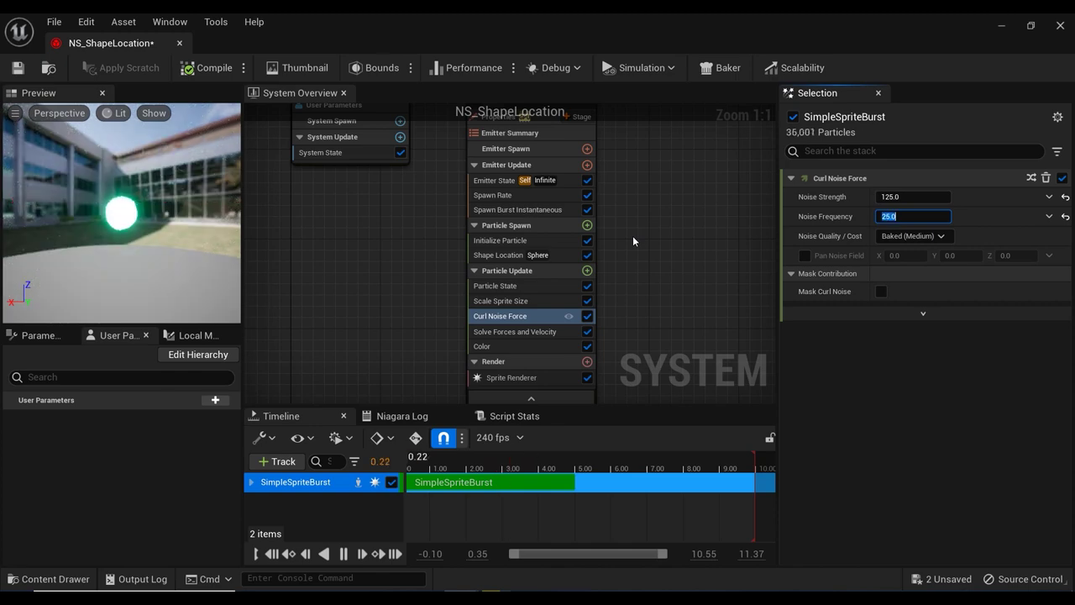
Enable Pan Noise Field in the Curl Noise Force module and set its X value to 1.0.
{"action": "left_click", "coordinate": [803, 257]}
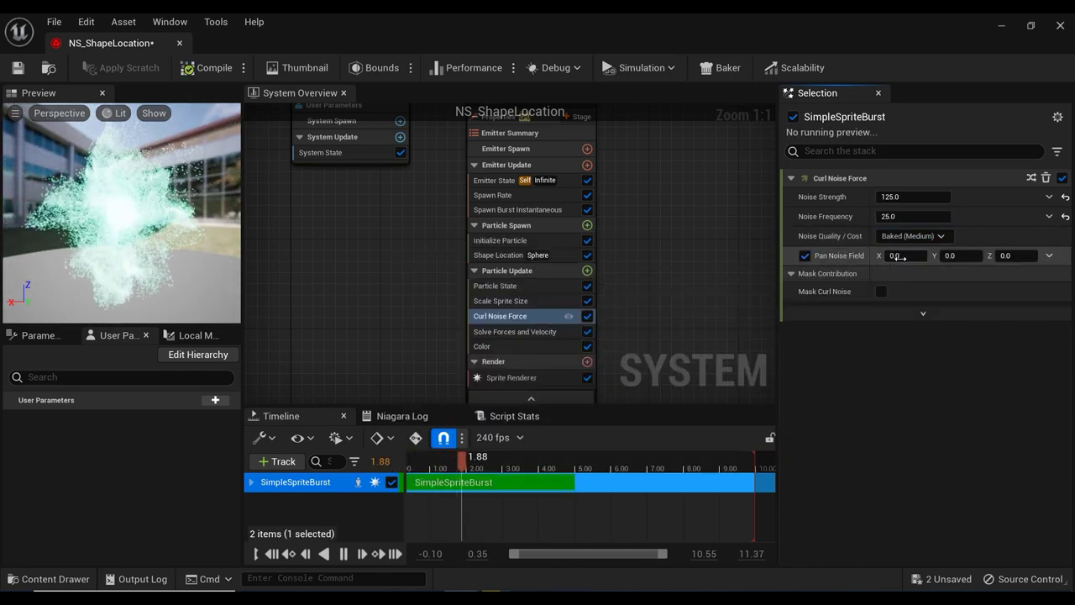
{"action": "left_click", "coordinate": [899, 257]}
{"action": "type", "text": "1"}
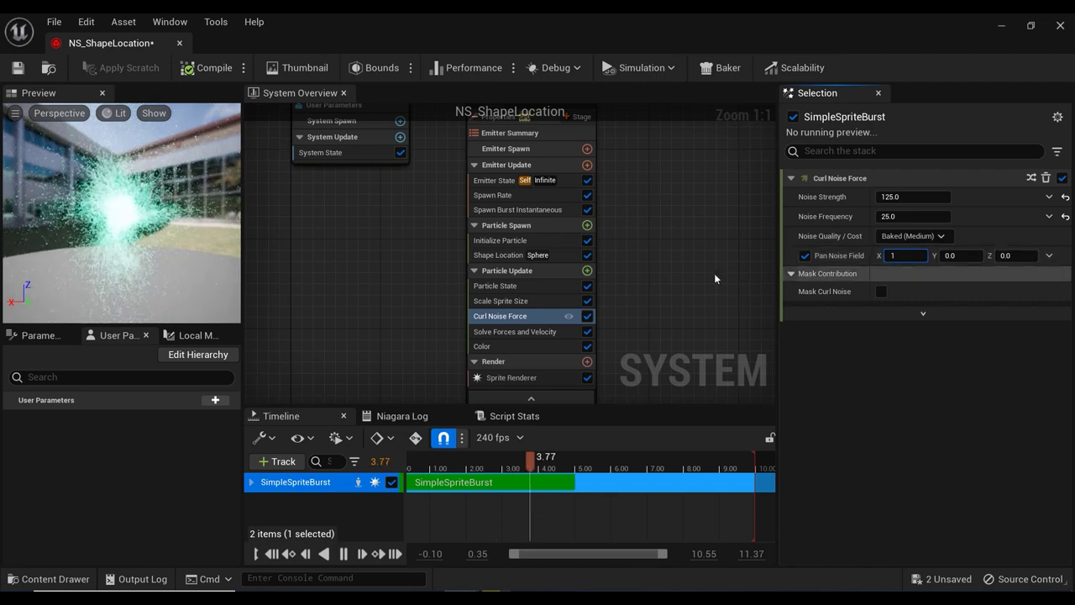
{"action": "left_click", "coordinate": [206, 231]}
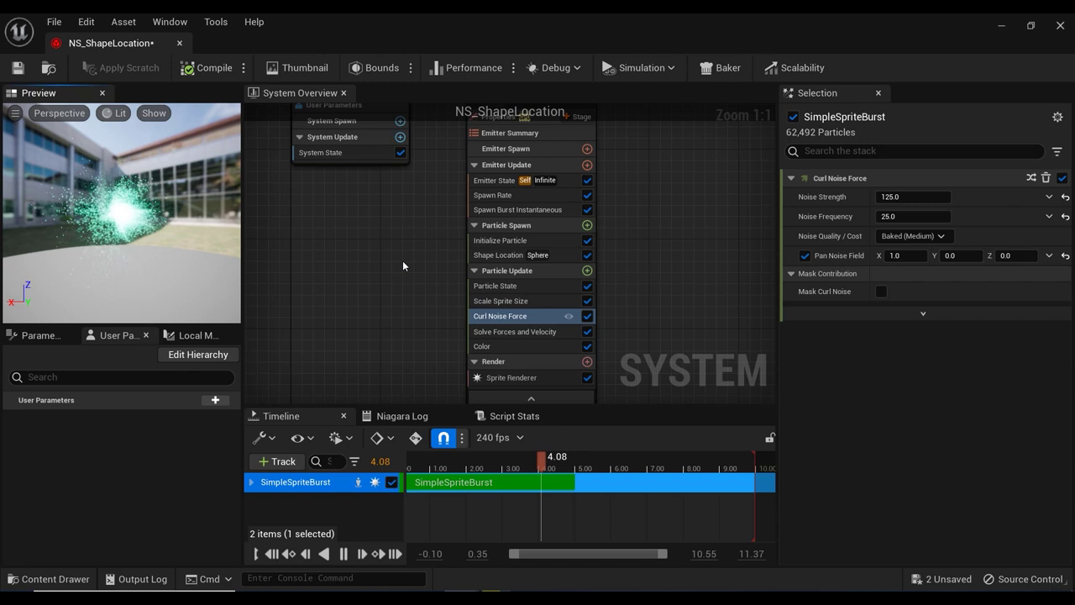
Add a Point Attraction Force module to the Particle Update group, below Curl Noise Force.
{"action": "right_click_drag", "start_coordinate": [403, 261], "coordinate": [398, 262]}
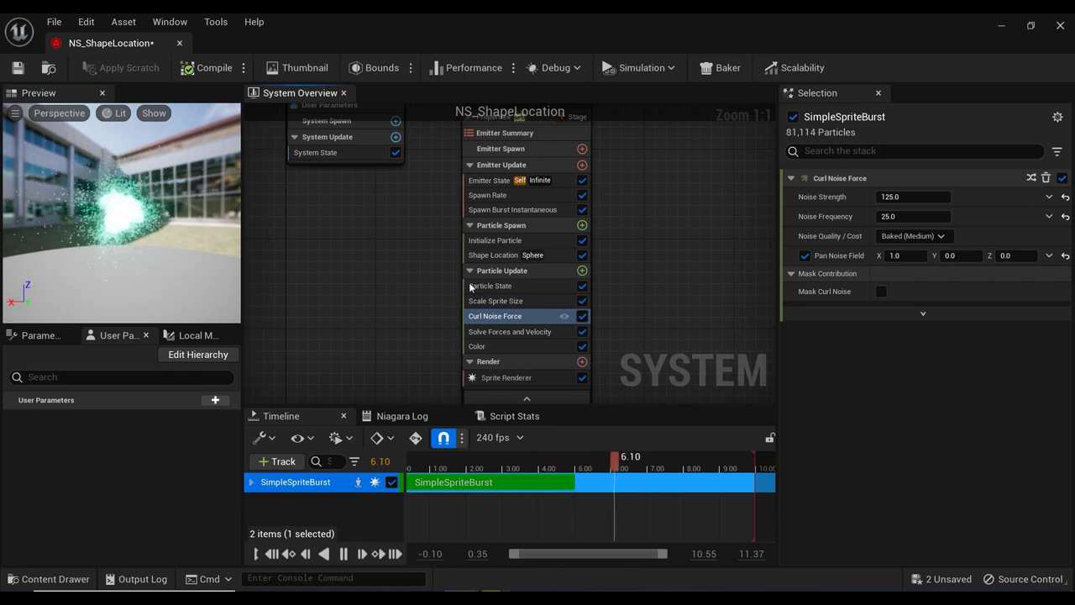
{"action": "left_click", "coordinate": [581, 270]}
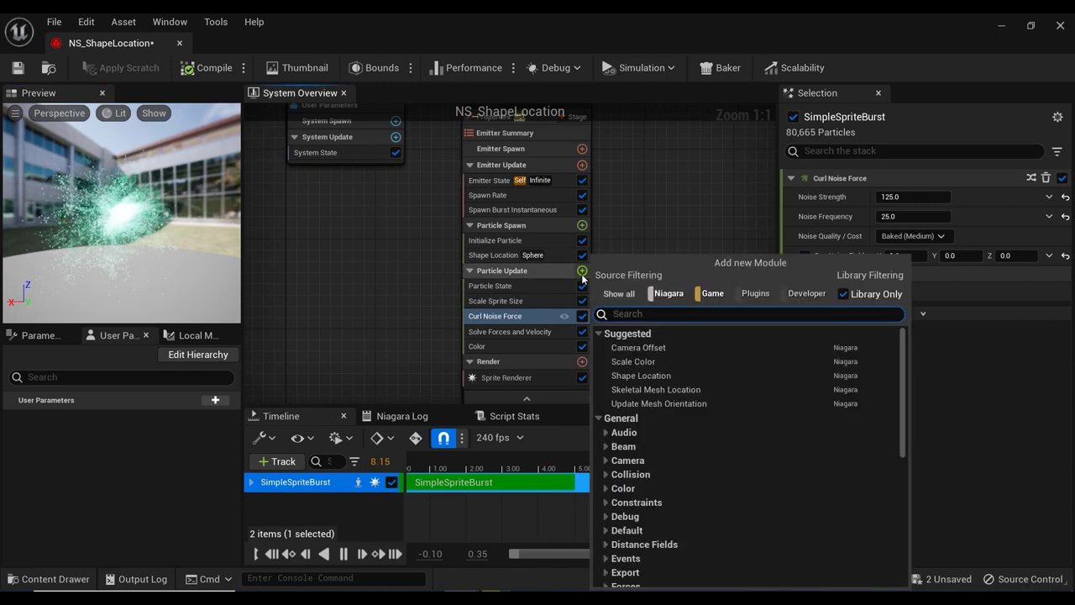
{"action": "type", "text": "att"}
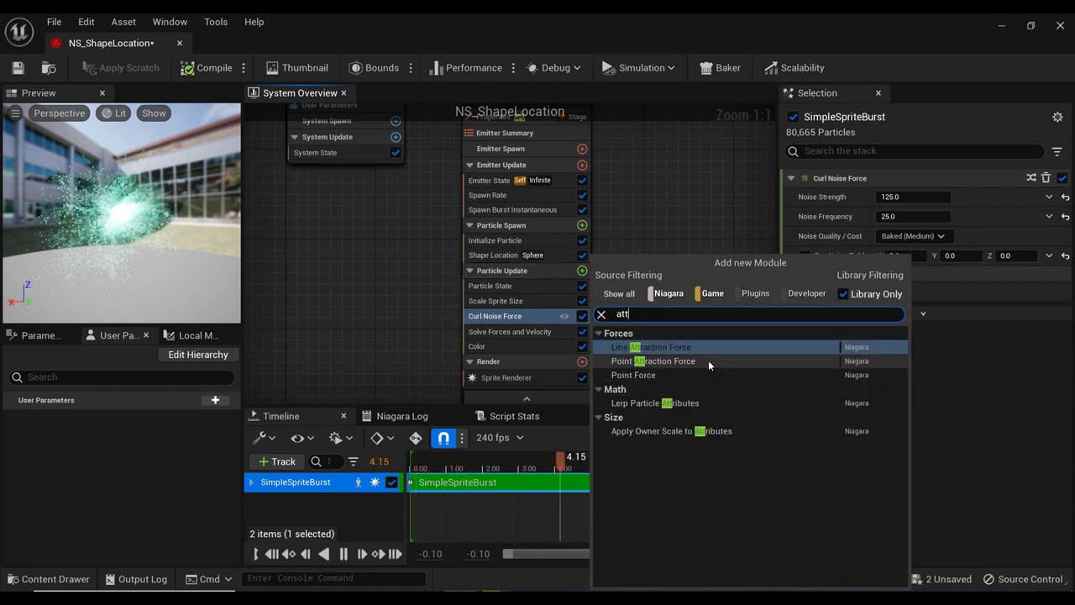
{"action": "left_click", "coordinate": [708, 361]}
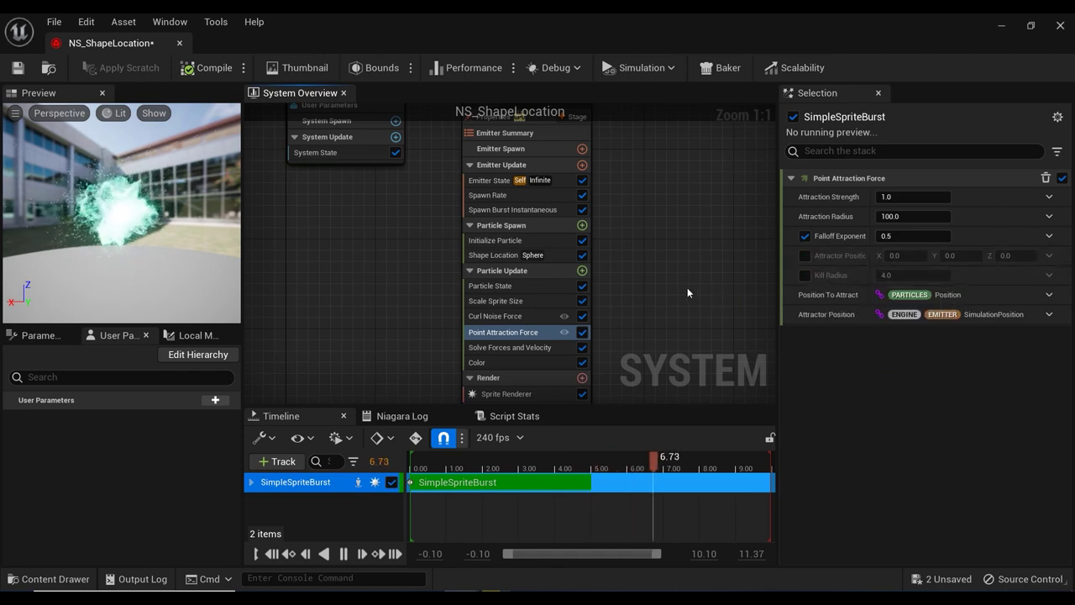
Try an Attraction Strength of 4 in the Point Attraction Force module, then set it to 5.0.
{"action": "left_click", "coordinate": [898, 196]}
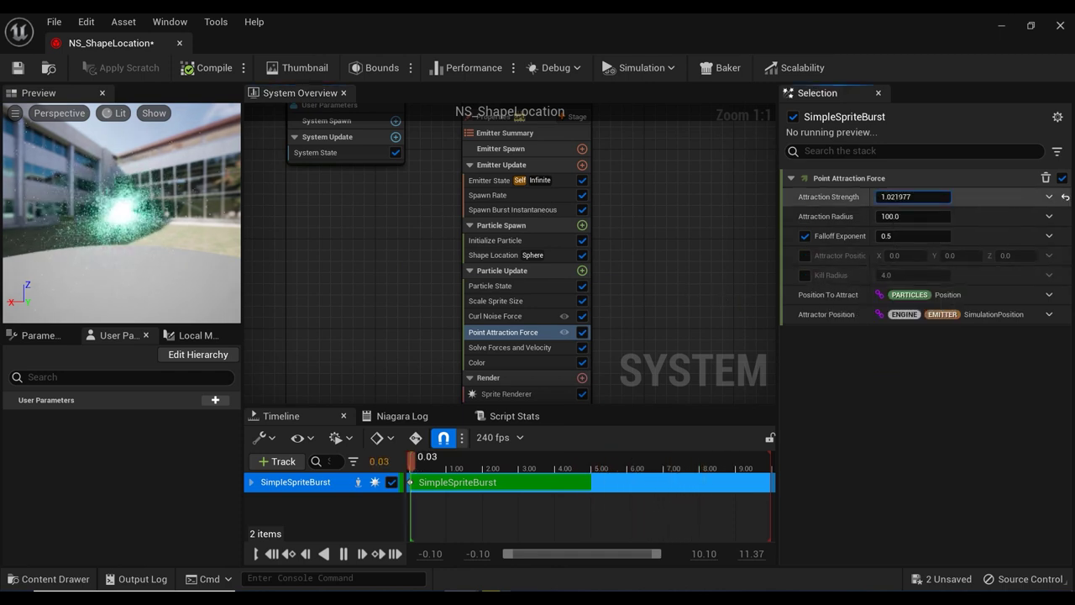
{"action": "key", "text": "ctrl+a"}
{"action": "type", "text": "4"}
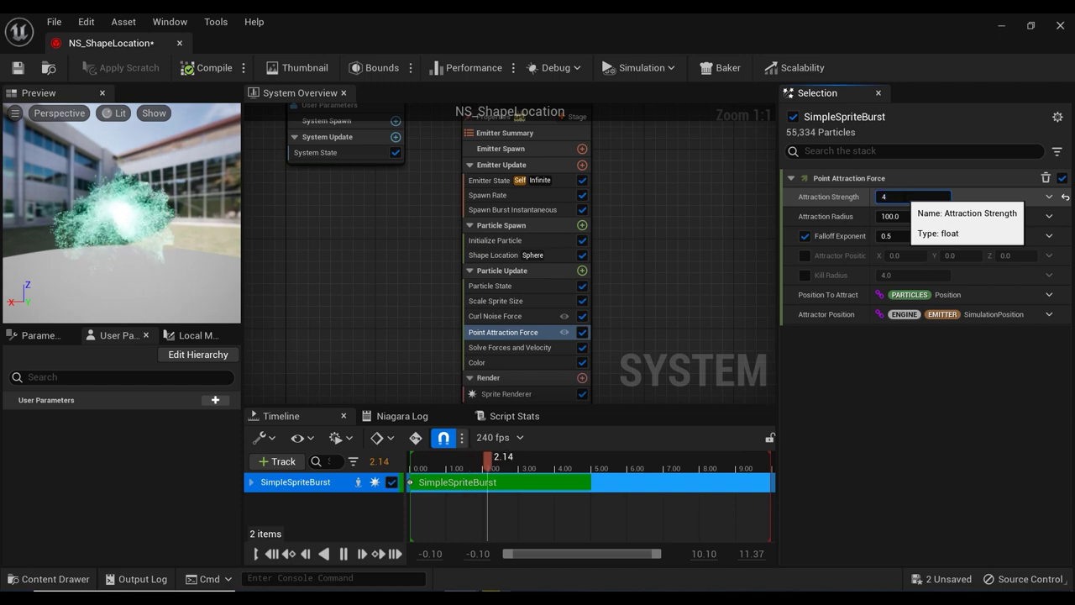
{"action": "key", "text": "Return"}
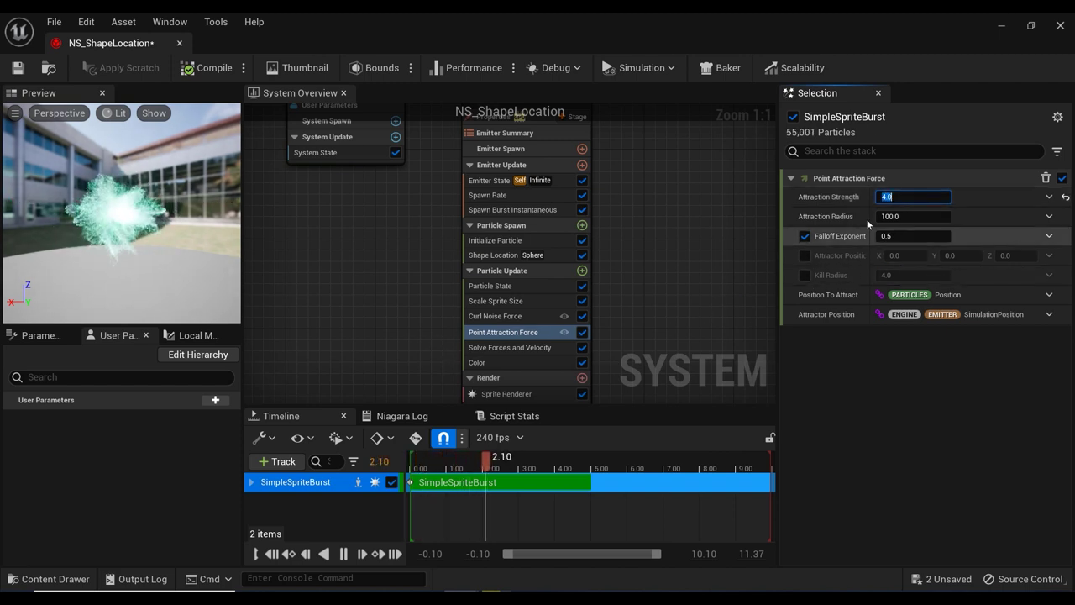
{"action": "key", "text": "Return"}
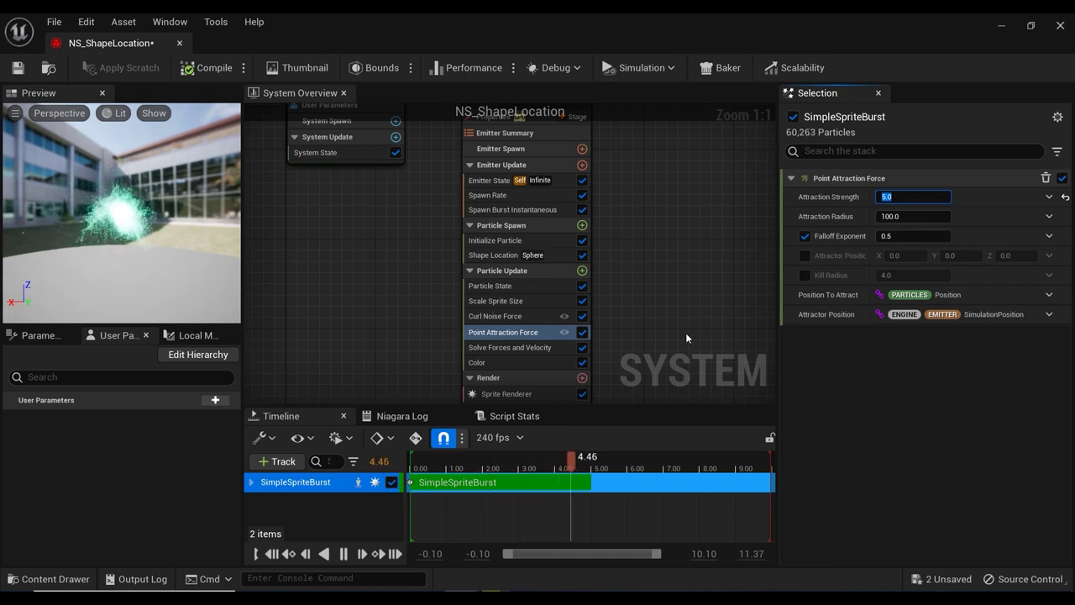
Add a Drag module from the Forces category to the Particle Update group, below Point Attraction Force.
{"action": "right_click_drag", "start_coordinate": [684, 330], "coordinate": [678, 309]}
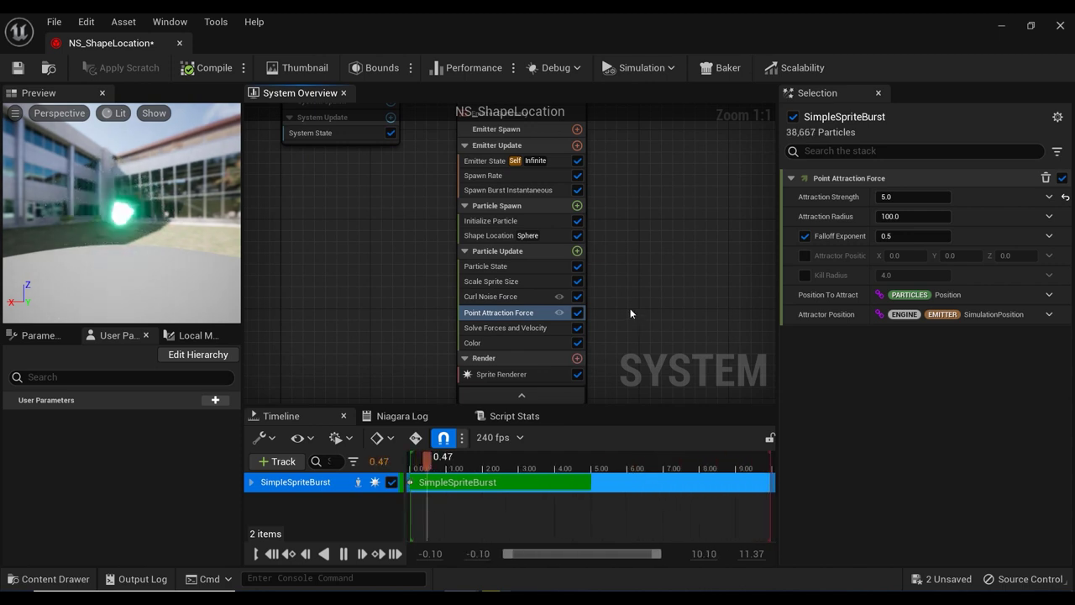
{"action": "left_click", "coordinate": [577, 250]}
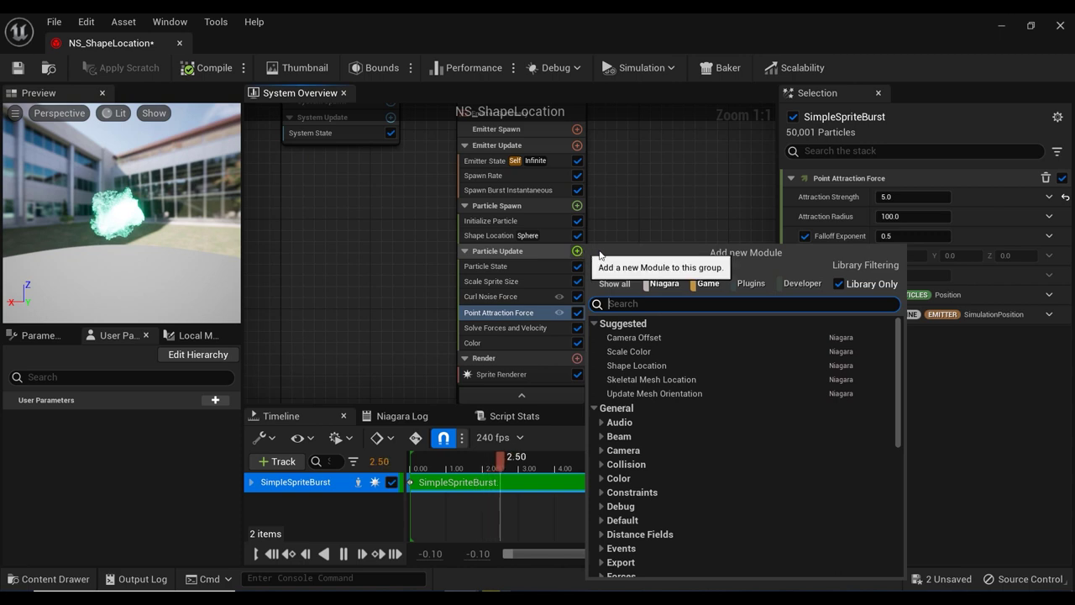
{"action": "scroll", "coordinate": [611, 504], "scroll_direction": "down", "scroll_amount": 3}
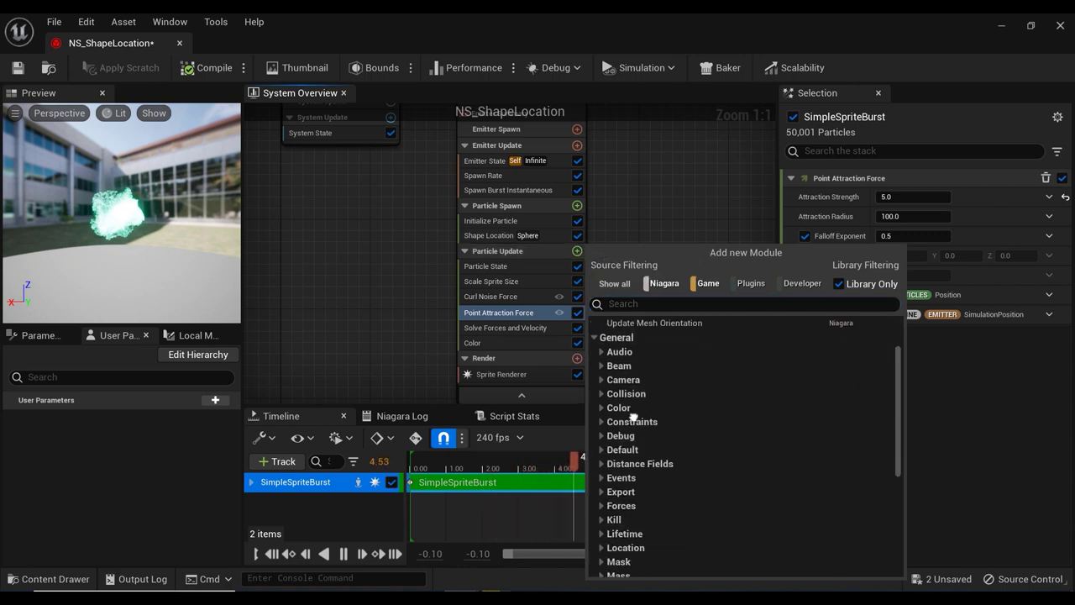
{"action": "left_click", "coordinate": [606, 468]}
{"action": "scroll", "coordinate": [664, 369], "scroll_direction": "down", "scroll_amount": 2}
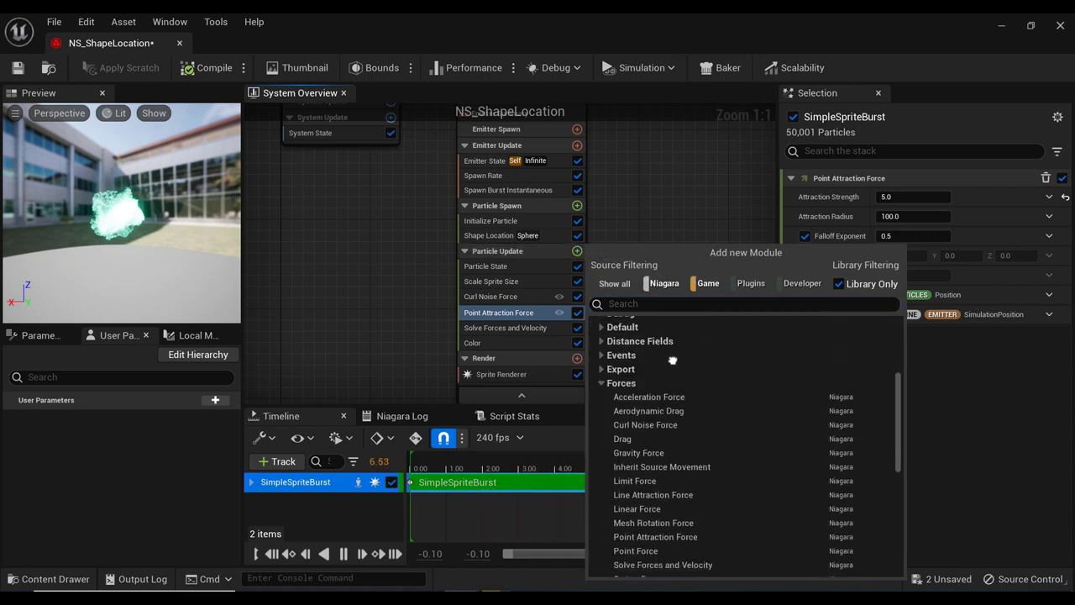
{"action": "left_click", "coordinate": [622, 438]}
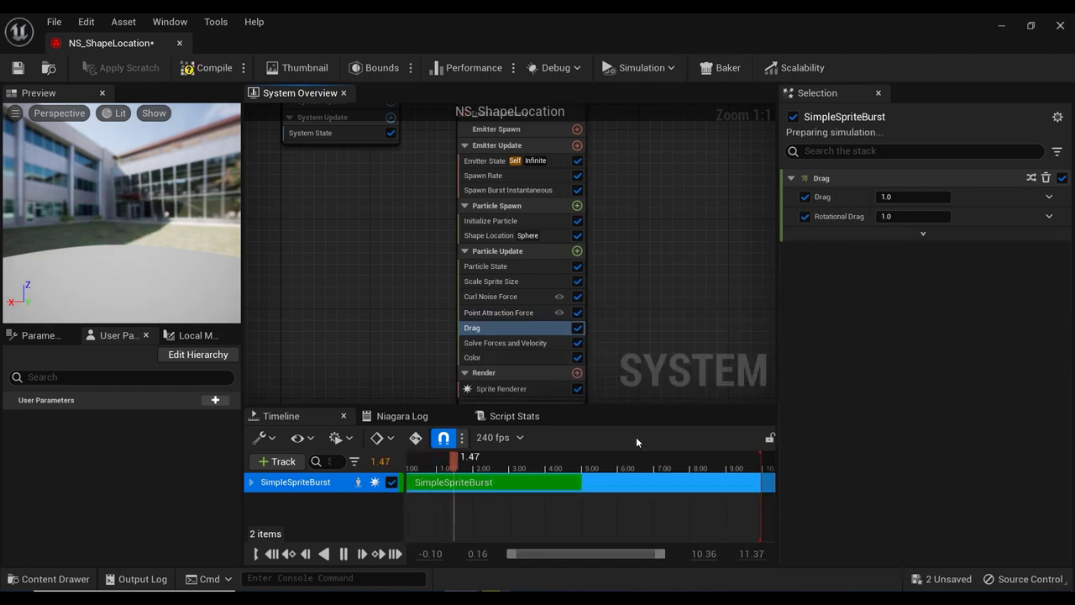
{"action": "left_click", "coordinate": [133, 240]}
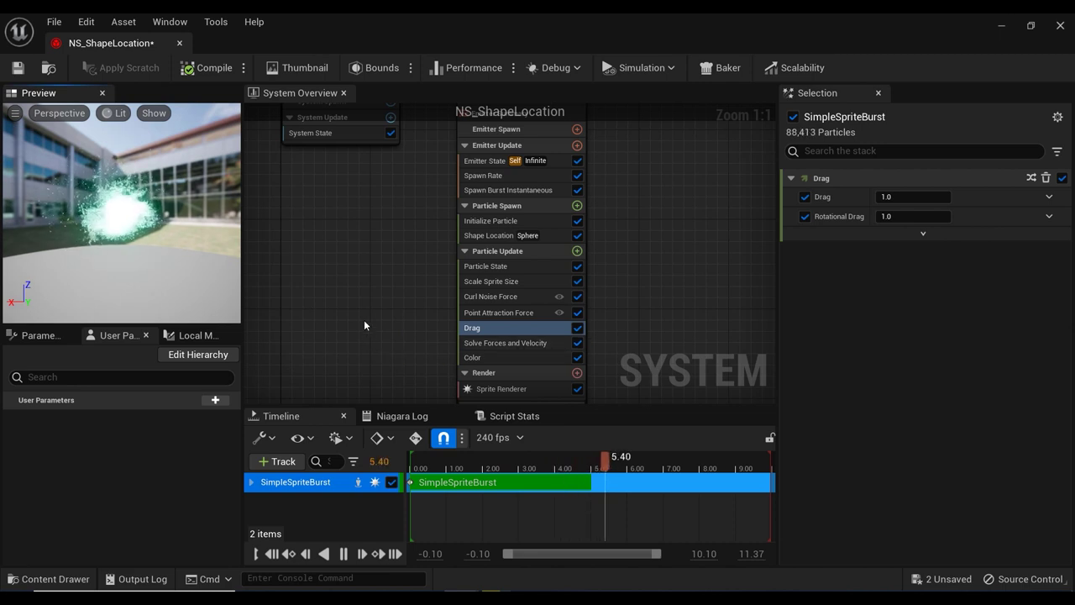
Show the settings of the Color module in the Particle Update group.
{"action": "left_click", "coordinate": [515, 358]}
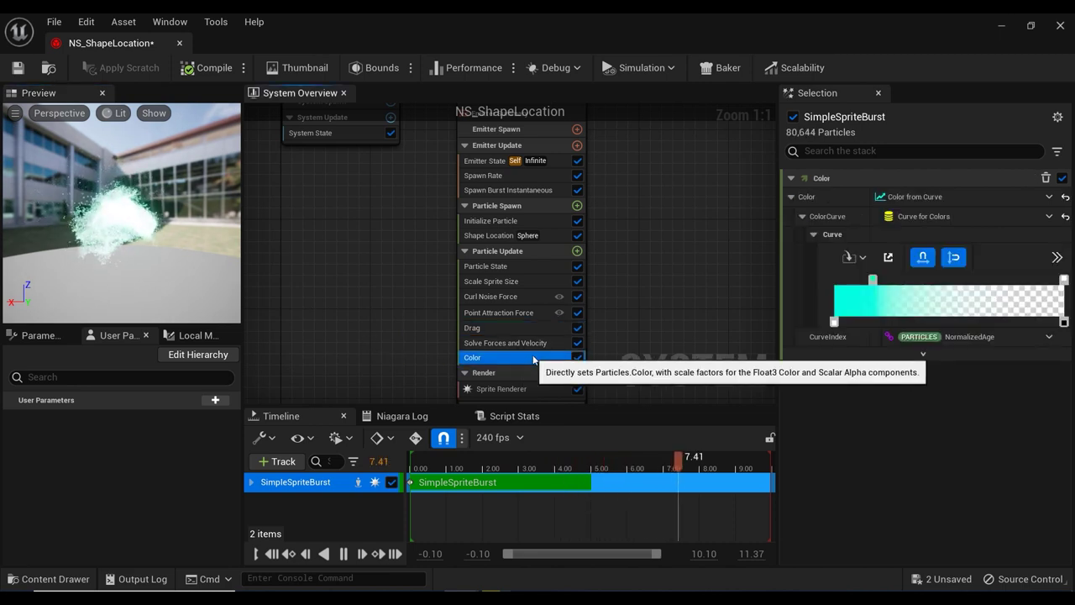
{"action": "left_click", "coordinate": [577, 250]}
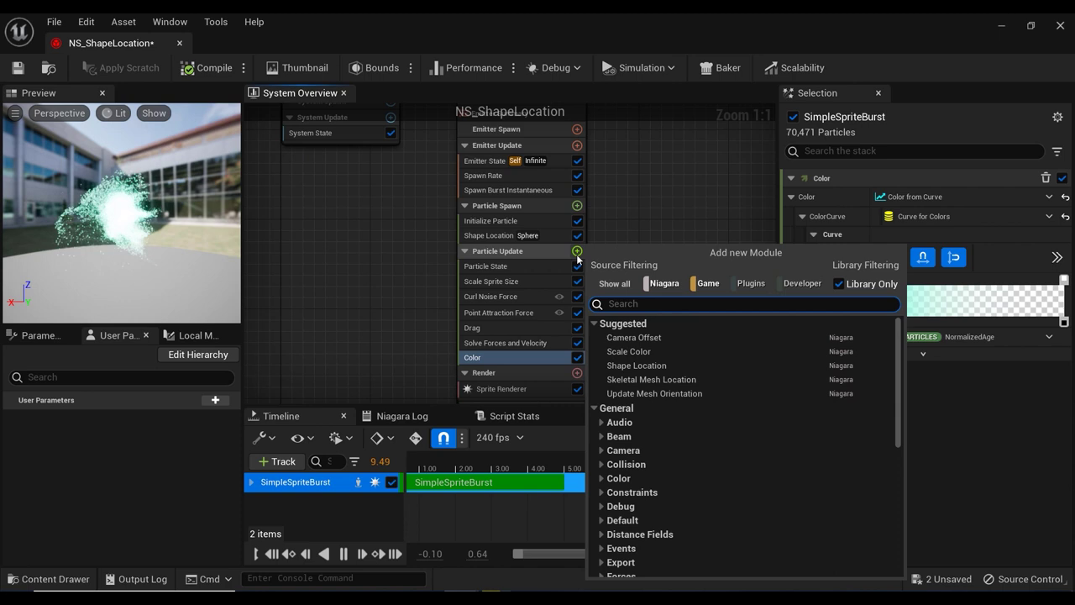
{"action": "type", "text": "colo"}
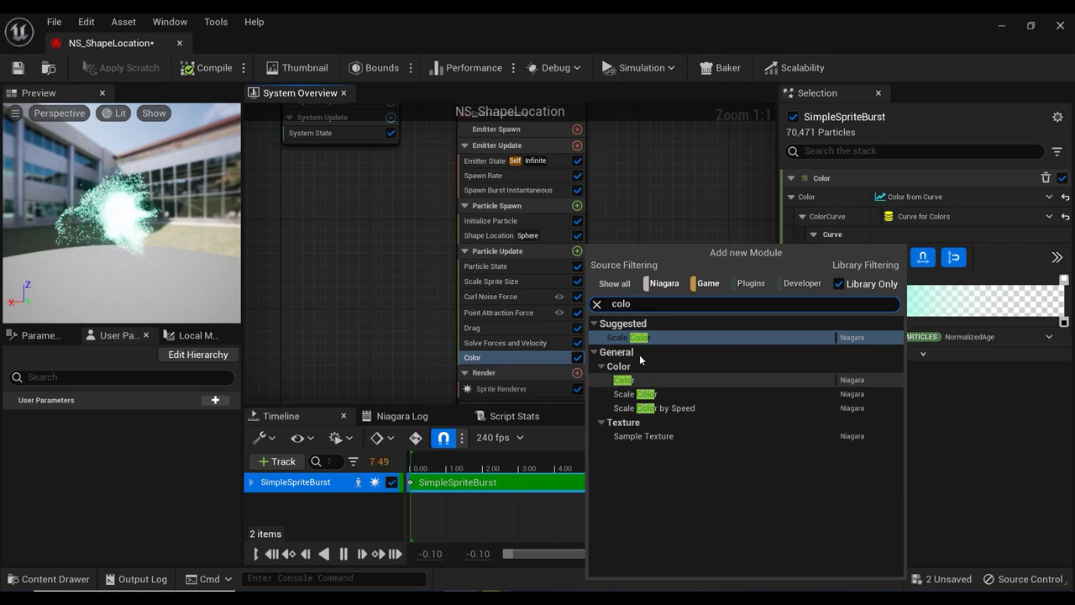
{"action": "left_click", "coordinate": [650, 204]}
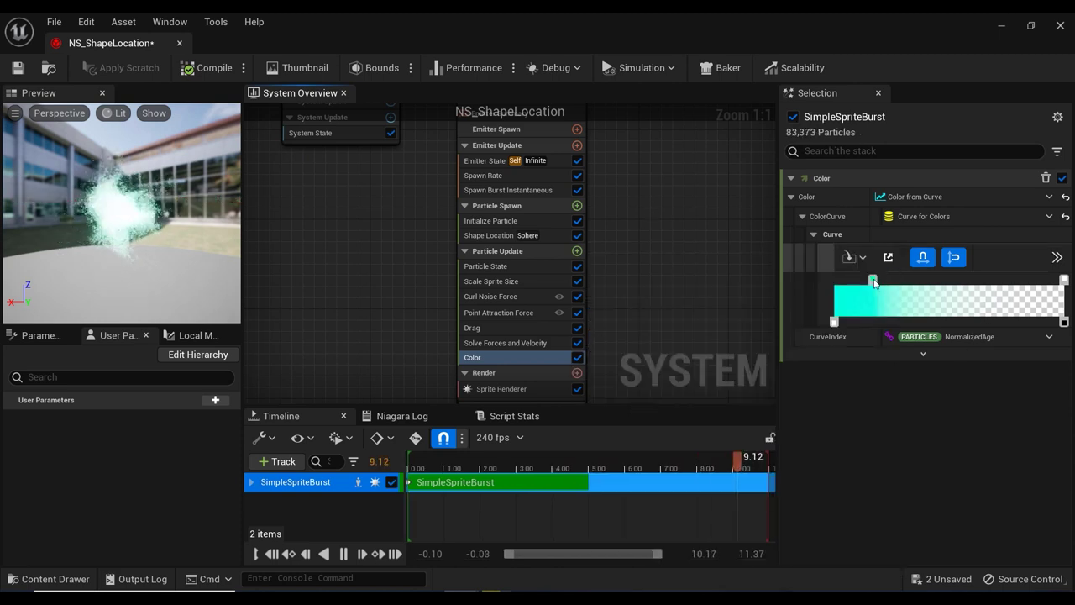
Move the teal stop to the start of the Color module's gradient and add a pink stop (hex sRGB FF7FDE) after it.
{"action": "left_click_drag", "start_coordinate": [873, 278], "coordinate": [833, 281]}
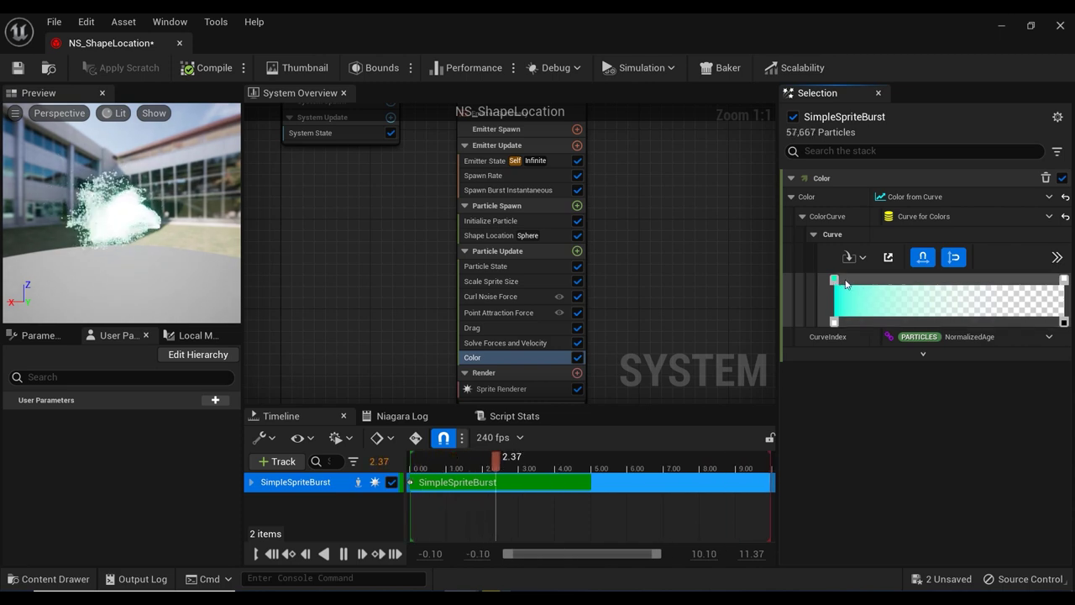
{"action": "double_click", "coordinate": [876, 279]}
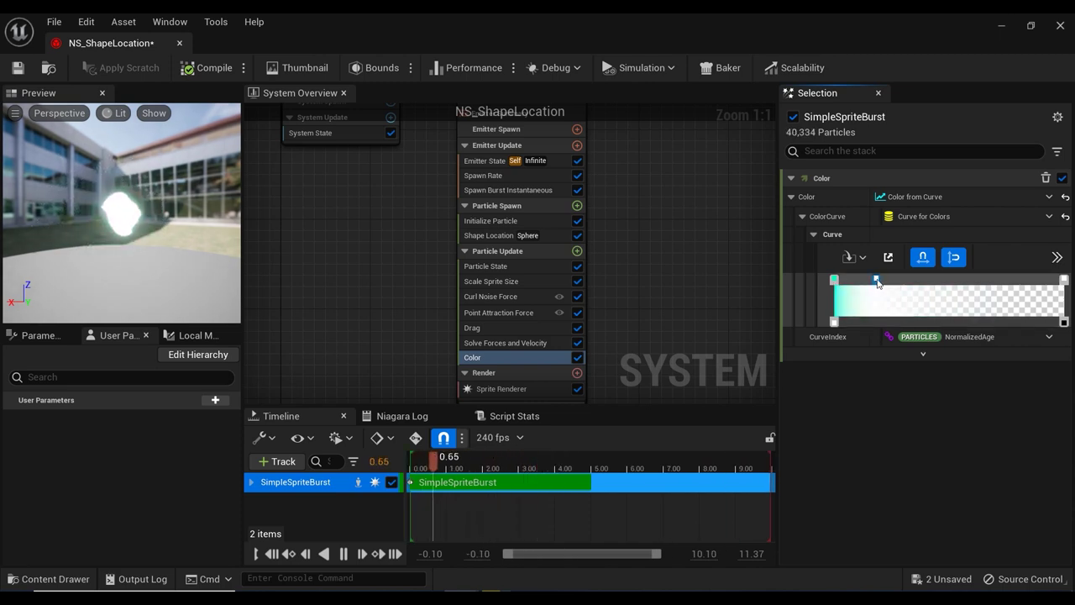
{"action": "double_click", "coordinate": [876, 280]}
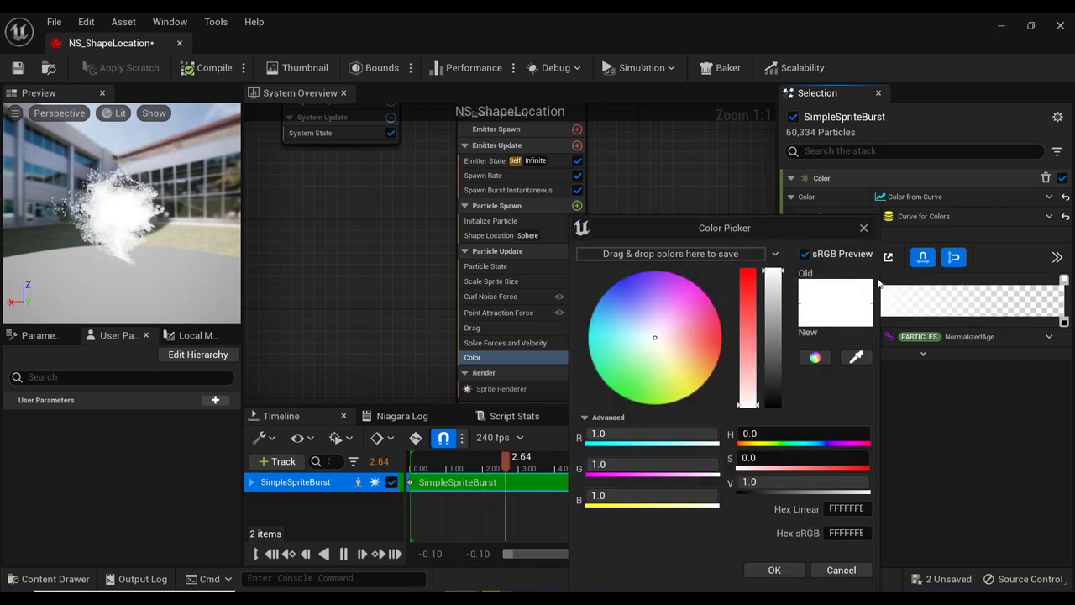
{"action": "left_click_drag", "start_coordinate": [687, 319], "coordinate": [696, 304]}
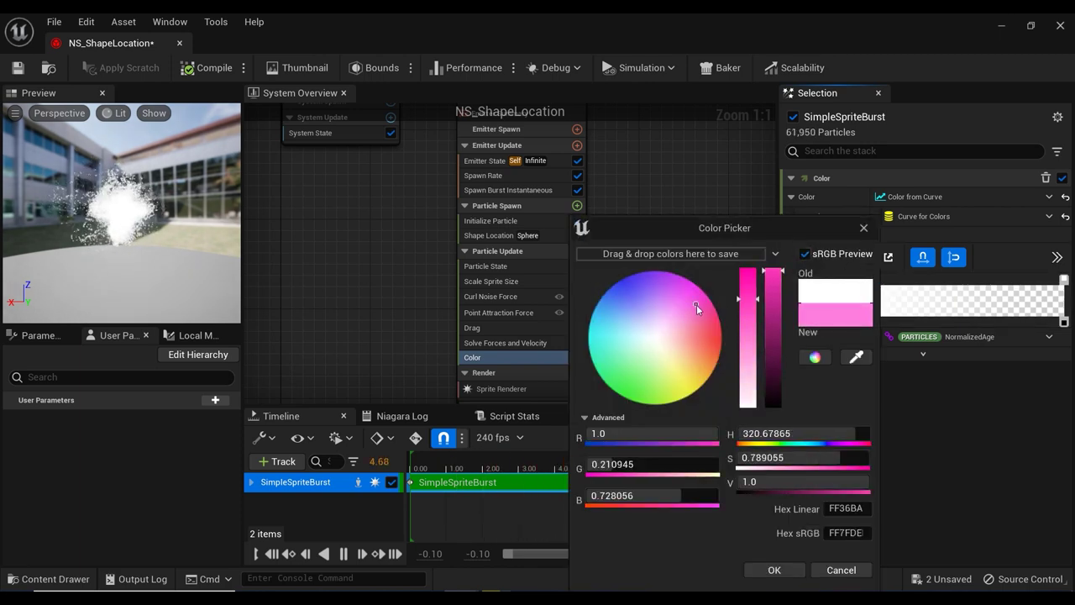
{"action": "left_click", "coordinate": [774, 570]}
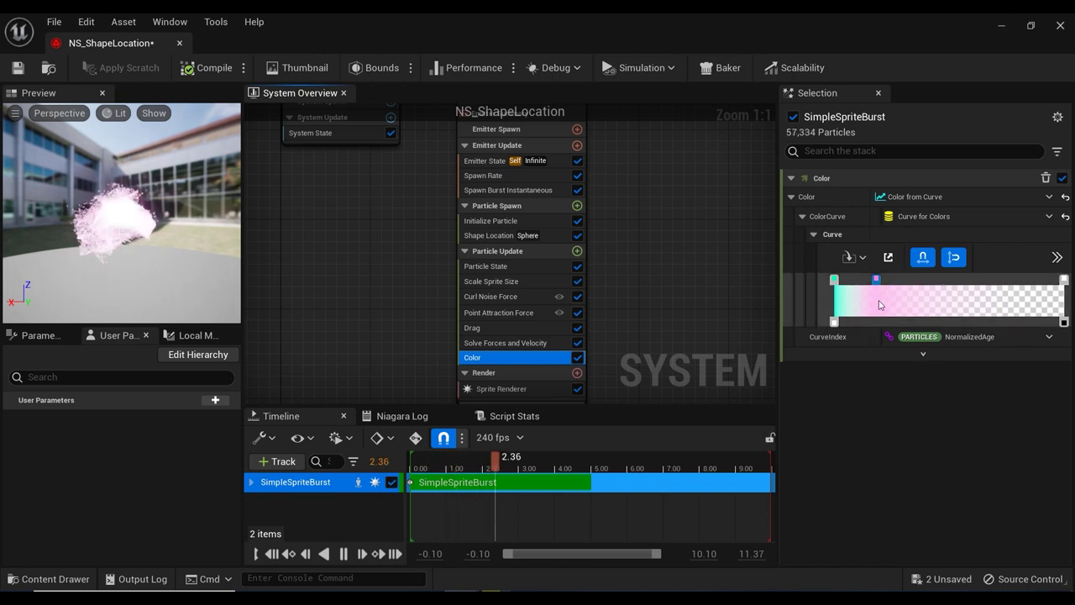
Add a pale yellow stop (hex sRGB FFFCA7) to the color gradient, after the pink stop.
{"action": "left_click", "coordinate": [922, 280]}
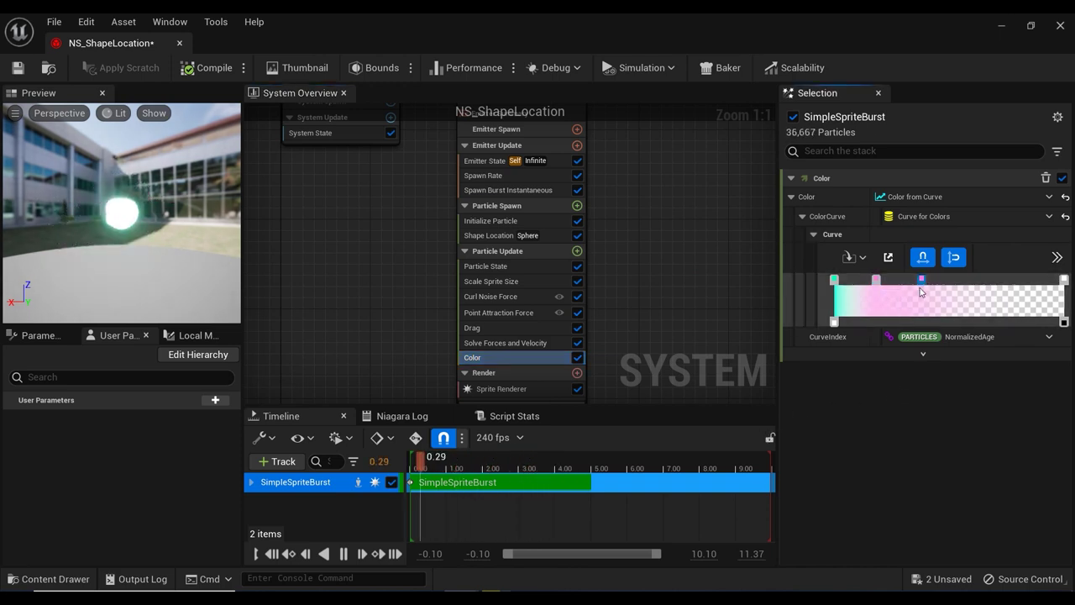
{"action": "double_click", "coordinate": [922, 280]}
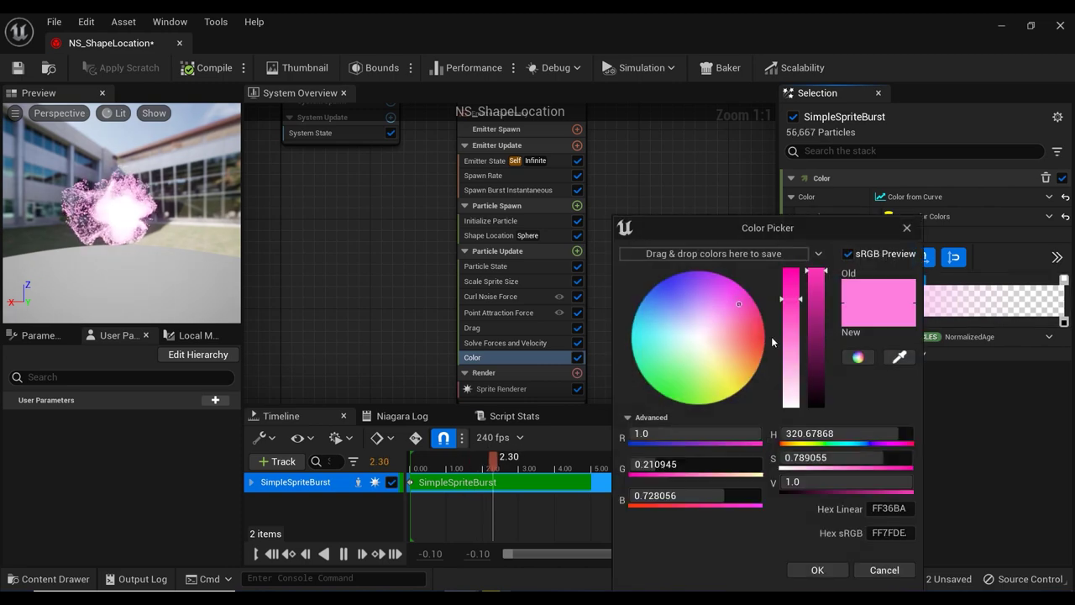
{"action": "left_click_drag", "start_coordinate": [714, 363], "coordinate": [720, 372]}
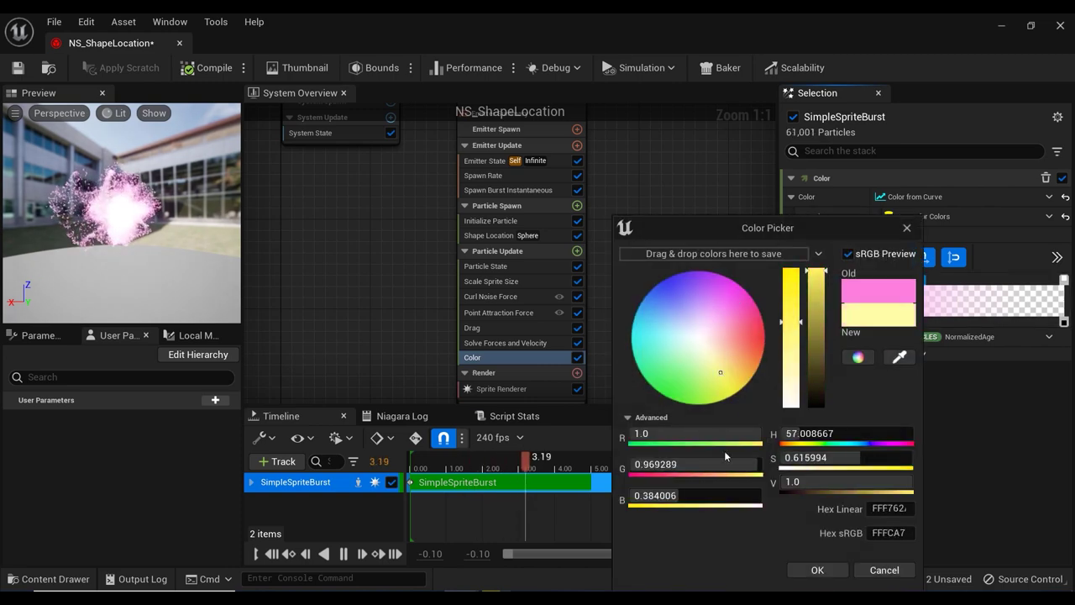
{"action": "left_click", "coordinate": [813, 571]}
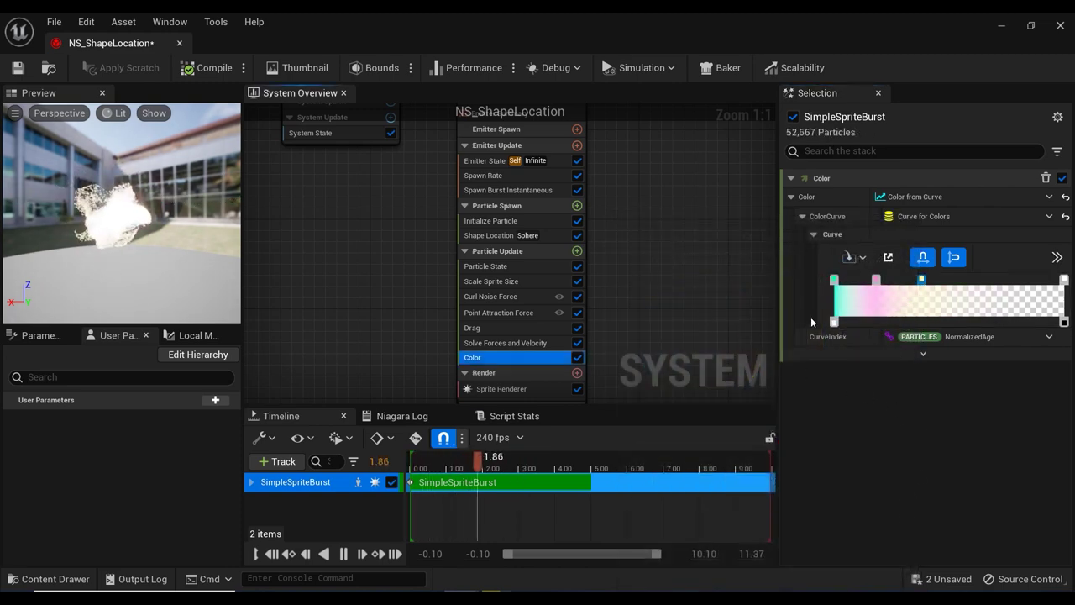
Add a blue stop (hex sRGB 644EFF) to the color gradient, between the yellow stop and the gradient's end.
{"action": "left_click", "coordinate": [979, 283]}
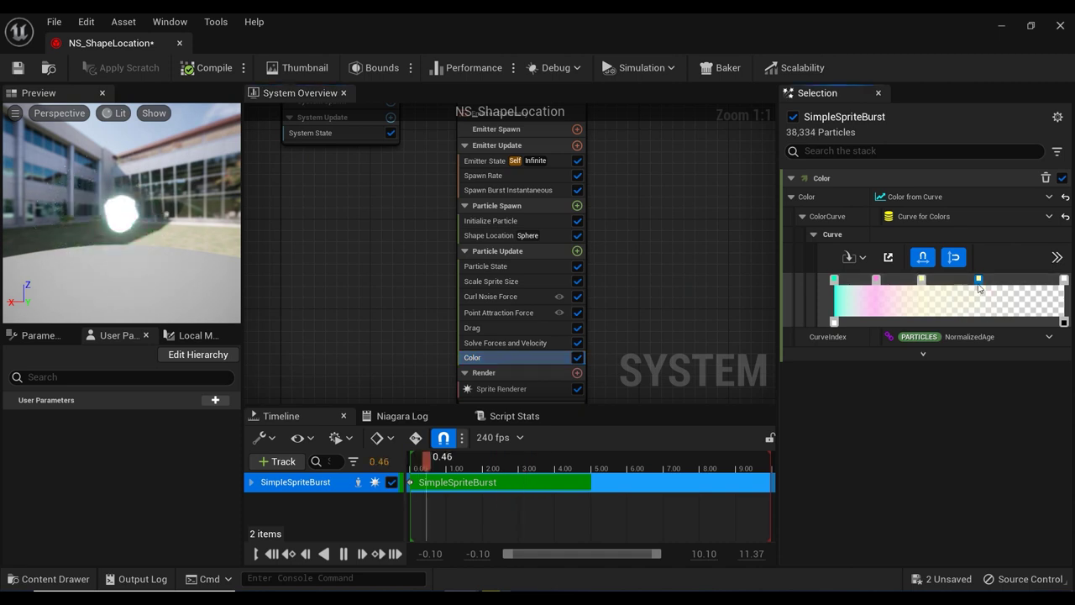
{"action": "double_click", "coordinate": [980, 282]}
{"action": "left_click_drag", "start_coordinate": [777, 368], "coordinate": [729, 281]}
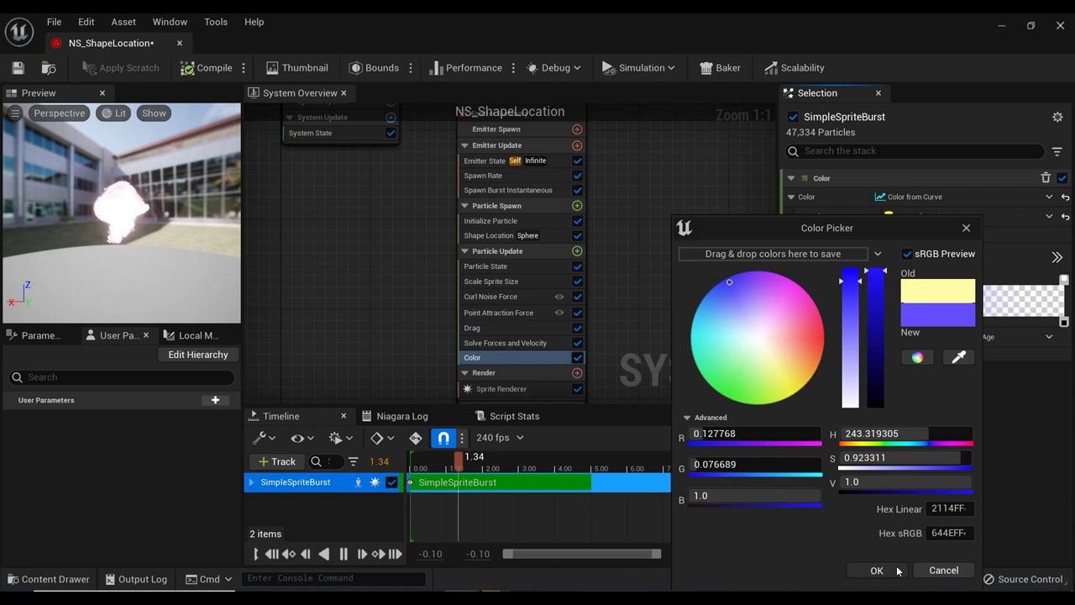
{"action": "left_click", "coordinate": [895, 570]}
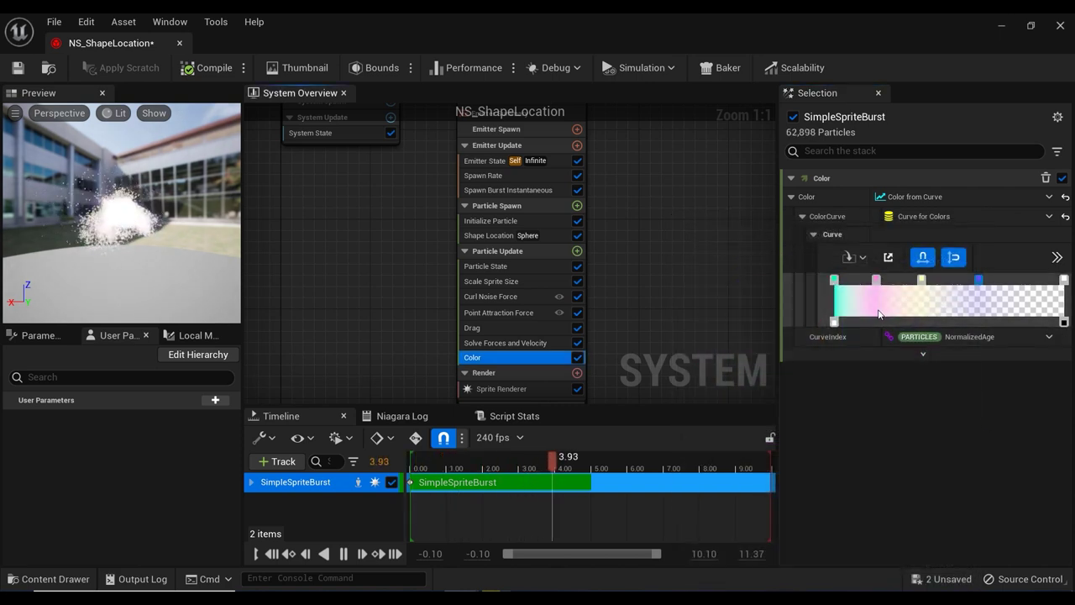
Shift the first opacity stop and the teal color stop slightly inward from the gradient's start, and compile the system.
{"action": "left_click_drag", "start_coordinate": [835, 322], "coordinate": [878, 324]}
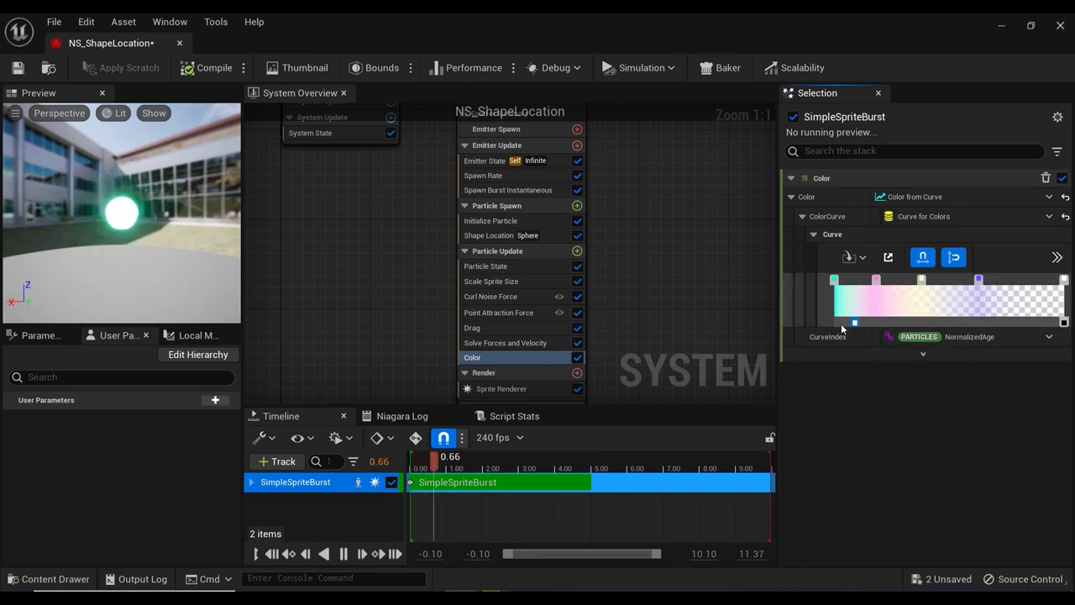
{"action": "left_click", "coordinate": [836, 280]}
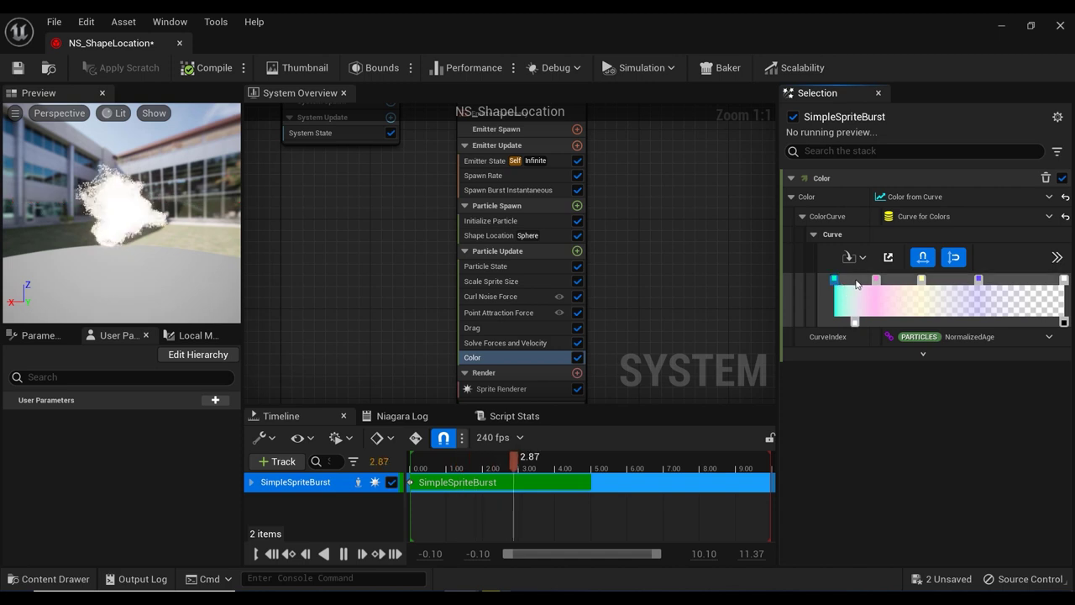
{"action": "left_click_drag", "start_coordinate": [856, 283], "coordinate": [843, 282]}
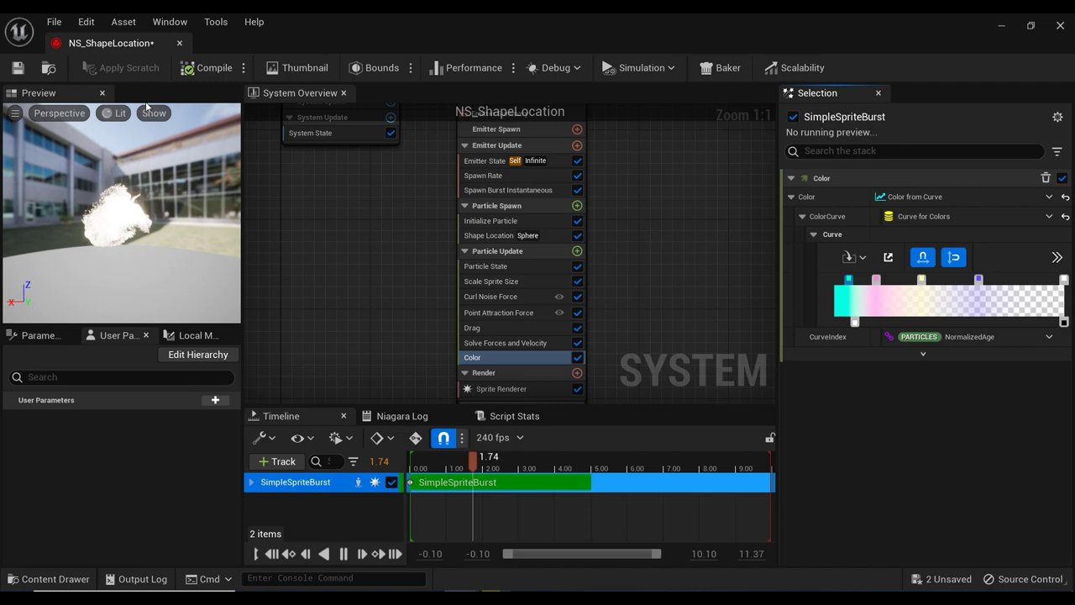
{"action": "left_click", "coordinate": [215, 68]}
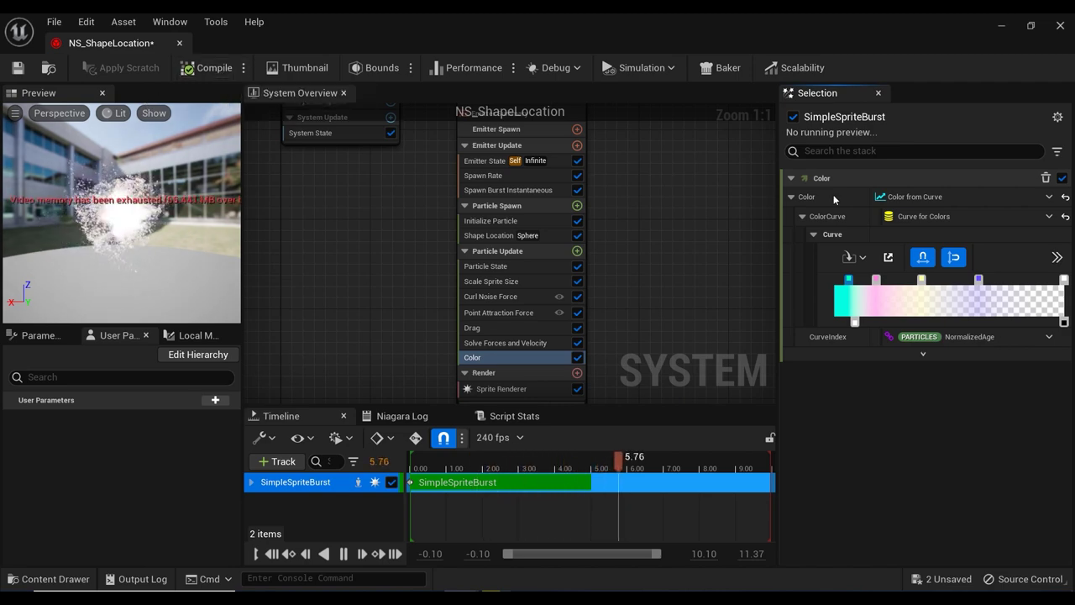
Return to the Niagara_Basic level and examine the particle effect on top of the tower through CineCameraActor2.
{"action": "left_click", "coordinate": [1002, 26]}
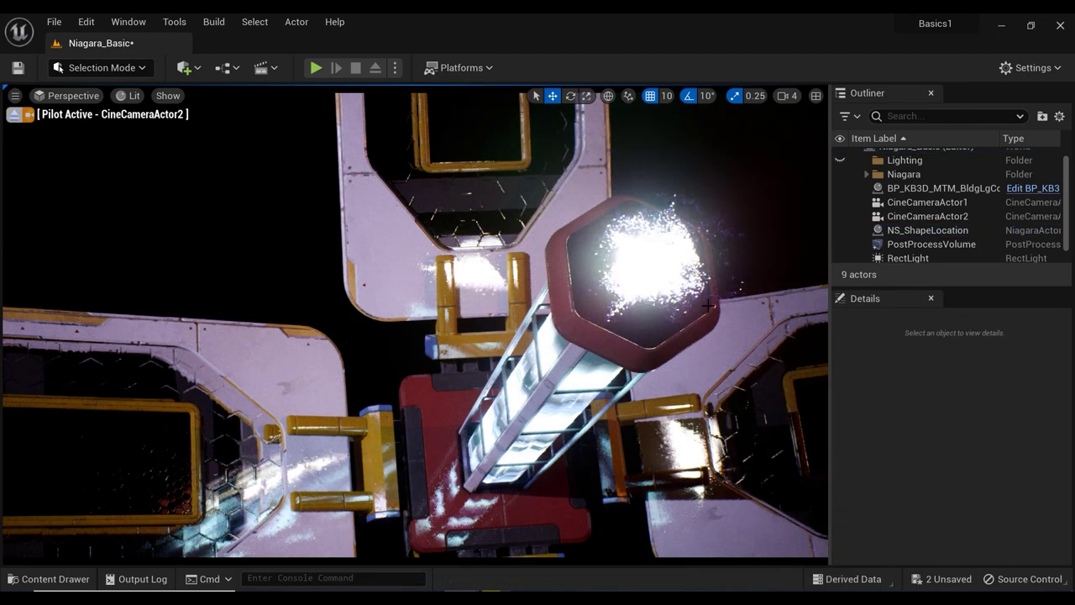
{"action": "middle_click_drag", "start_coordinate": [612, 288], "coordinate": [626, 267]}
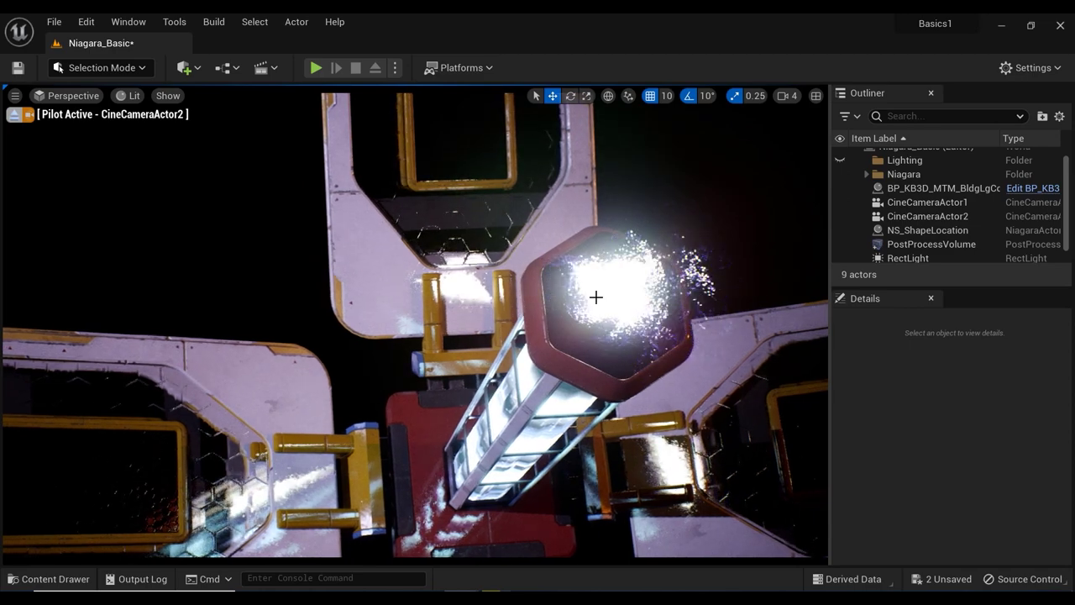
{"action": "mouse_move", "coordinate": [583, 302]}
{"action": "middle_mouse_down"}
{"action": "mouse_move", "coordinate": [596, 296]}
{"action": "mouse_move", "coordinate": [579, 307]}
{"action": "middle_mouse_up"}
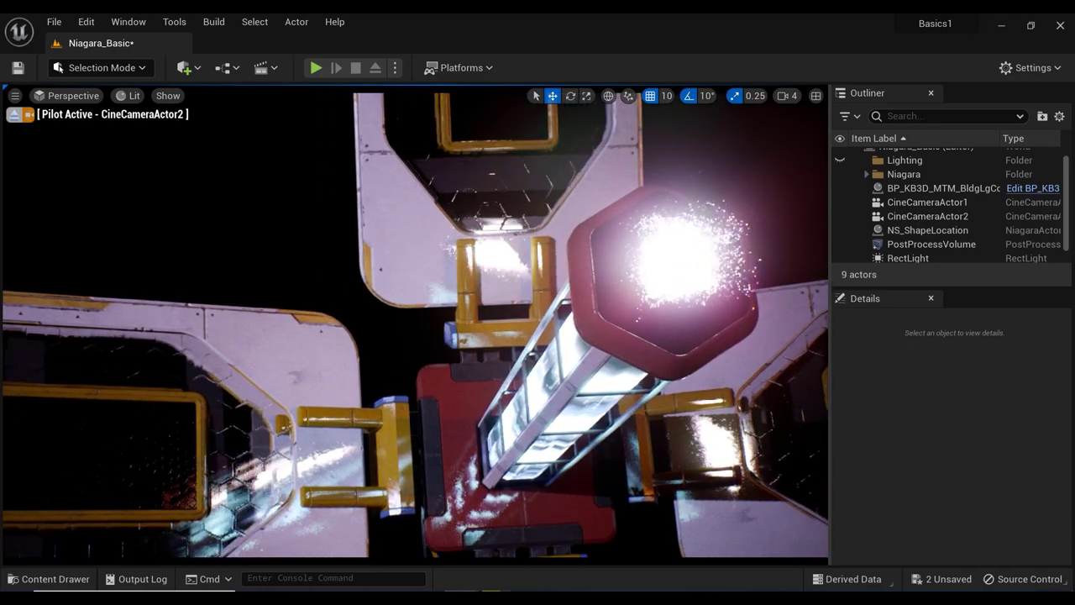
{"action": "scroll", "coordinate": [578, 307], "scroll_direction": "down", "scroll_amount": 2}
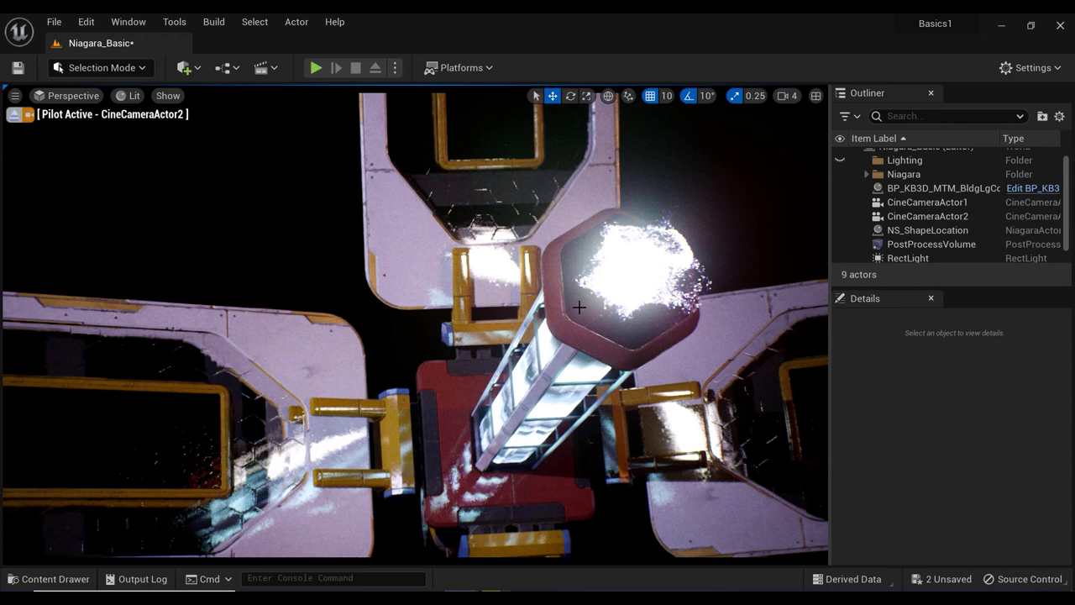
{"action": "right_click_drag", "start_coordinate": [579, 307], "coordinate": [568, 314]}
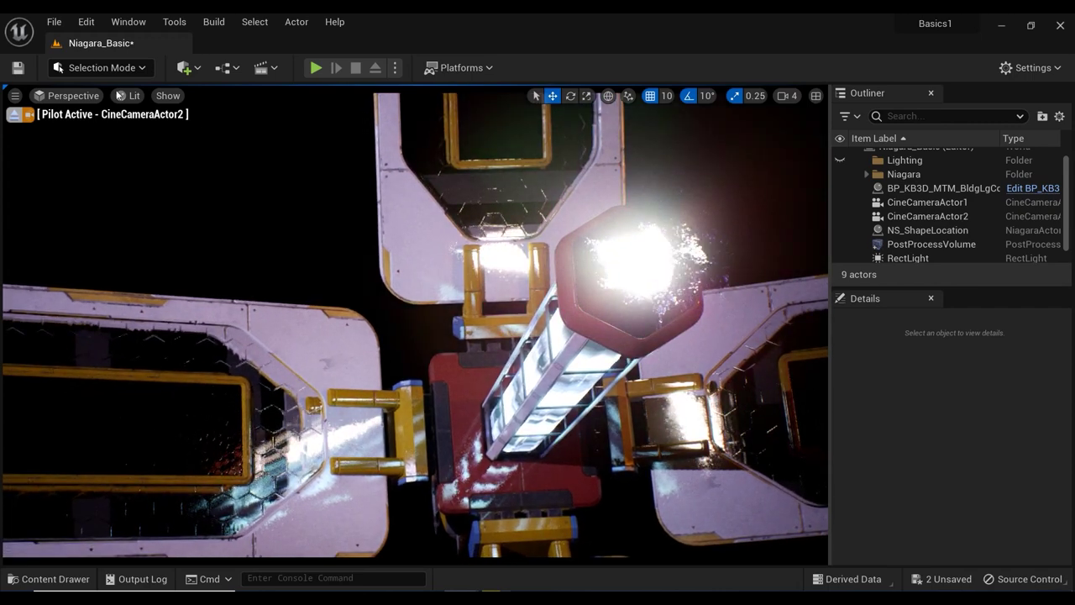
Switch the viewport to CineCameraActor1 and inspect the particle effect from that angle.
{"action": "left_click", "coordinate": [77, 96]}
{"action": "left_click", "coordinate": [127, 253]}
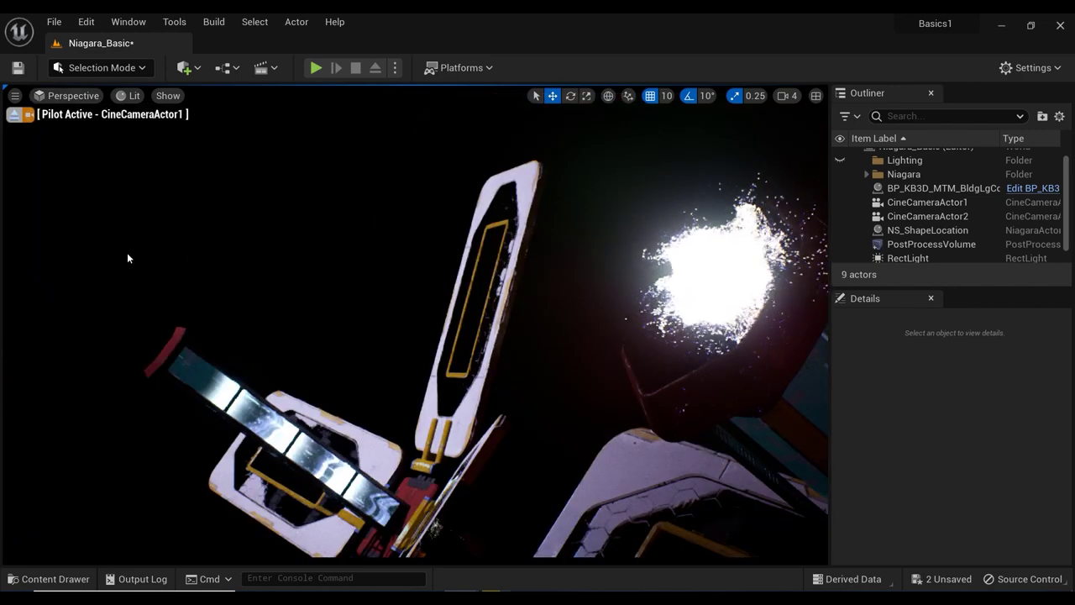
{"action": "right_click_drag", "start_coordinate": [223, 262], "coordinate": [242, 269]}
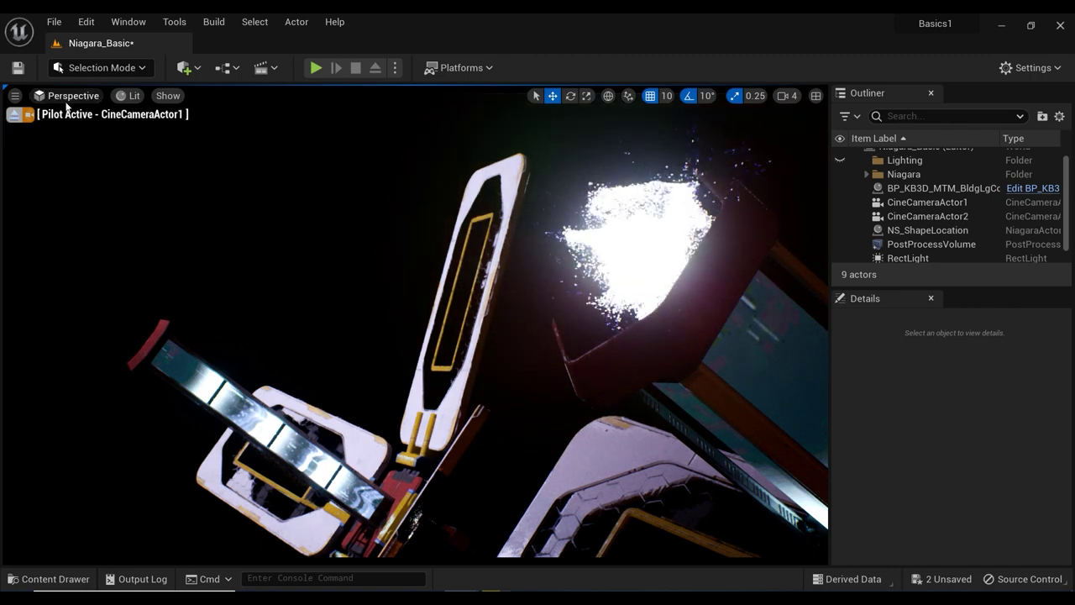
Switch the viewport back to CineCameraActor2 and view the particles above the tower again.
{"action": "left_click", "coordinate": [67, 98]}
{"action": "left_click", "coordinate": [90, 273]}
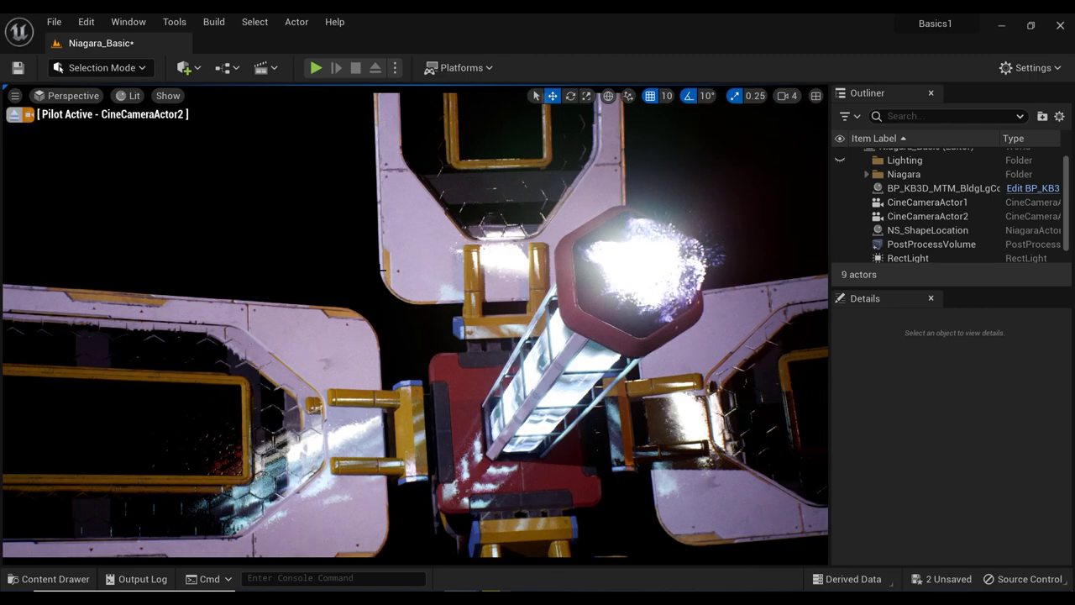
{"action": "middle_click_drag", "start_coordinate": [383, 270], "coordinate": [392, 278]}
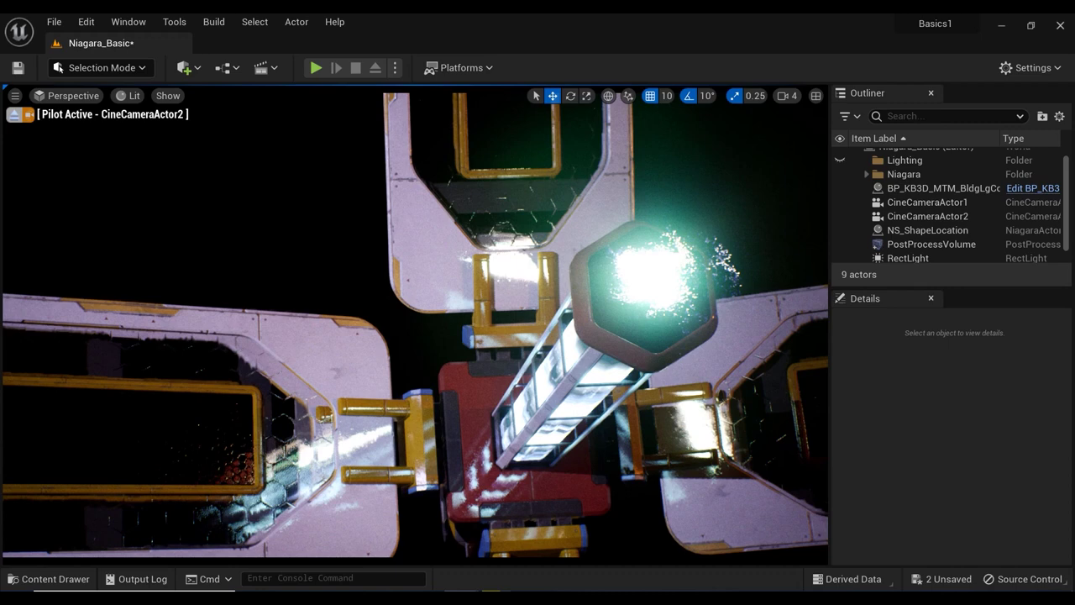